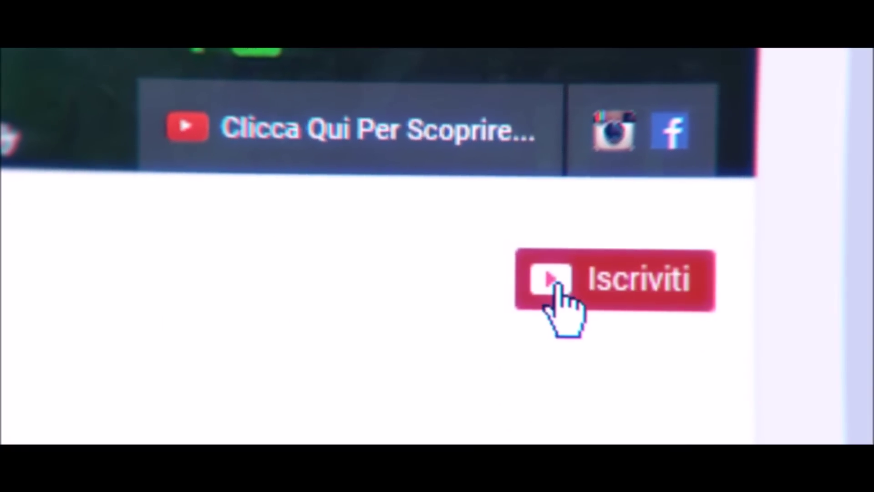
pyautogui.click(546, 287)
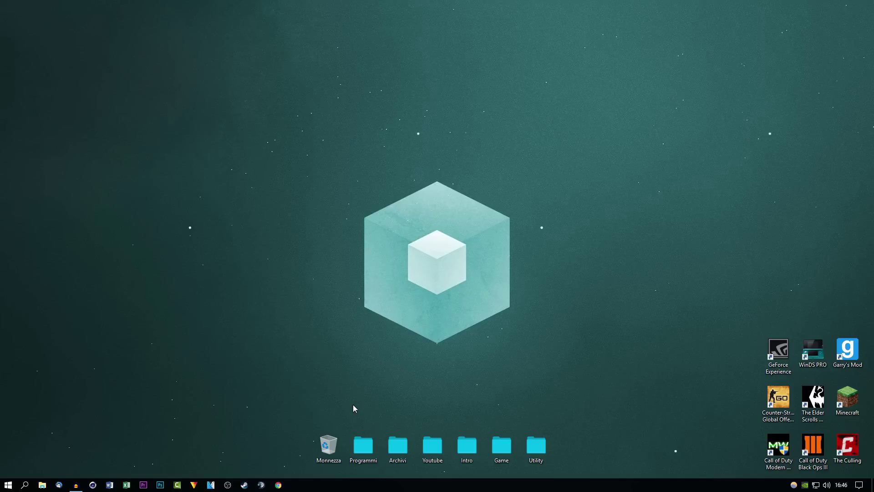
# Search Windows for msconfig and open the System Configuration utility.
pyautogui.click(23, 486)
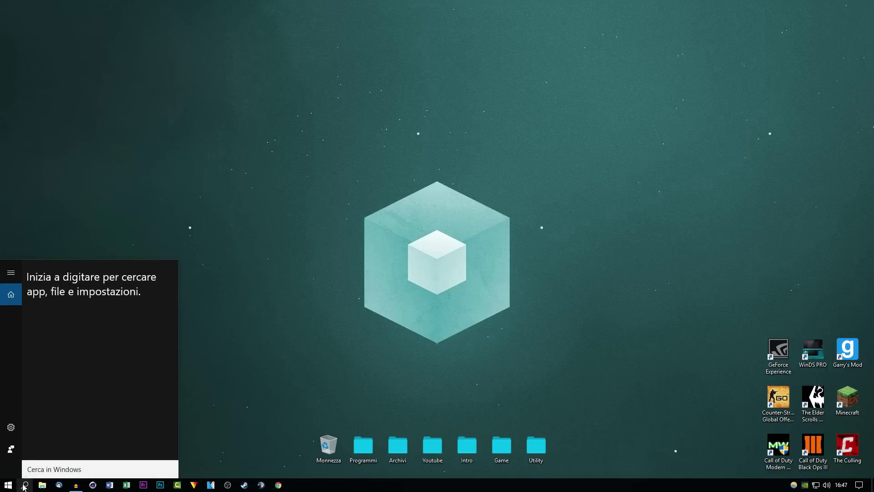
pyautogui.write('msconfig')
pyautogui.press('Return')
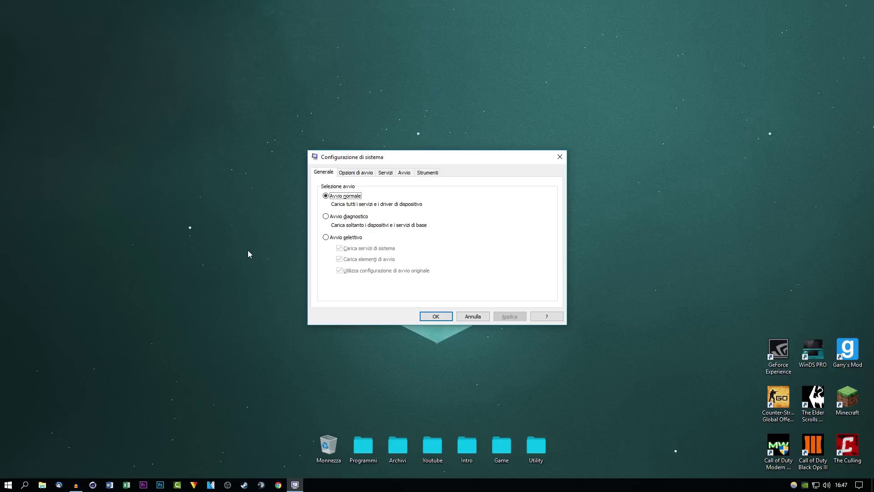
# Open Task Manager's startup programs from System Configuration, enlarge the window to review the whole list, and minimize it.
pyautogui.click(406, 174)
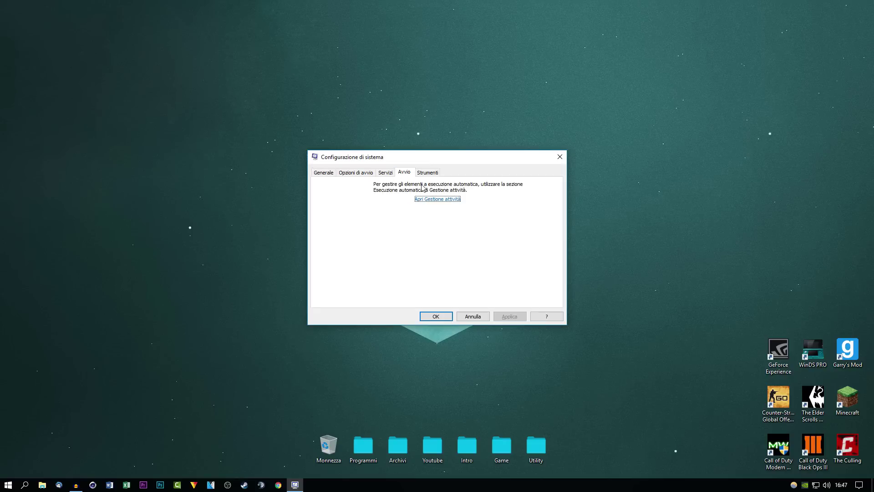
pyautogui.click(440, 200)
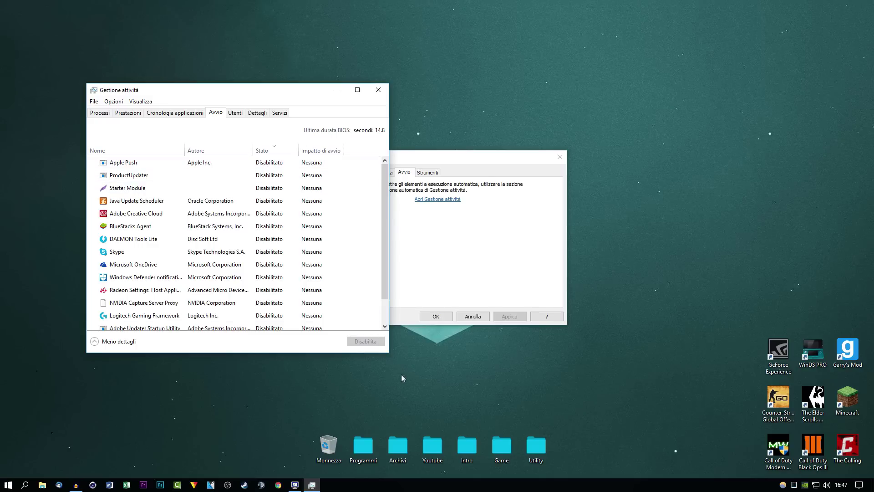
pyautogui.moveTo(392, 354); pyautogui.dragTo(495, 438)
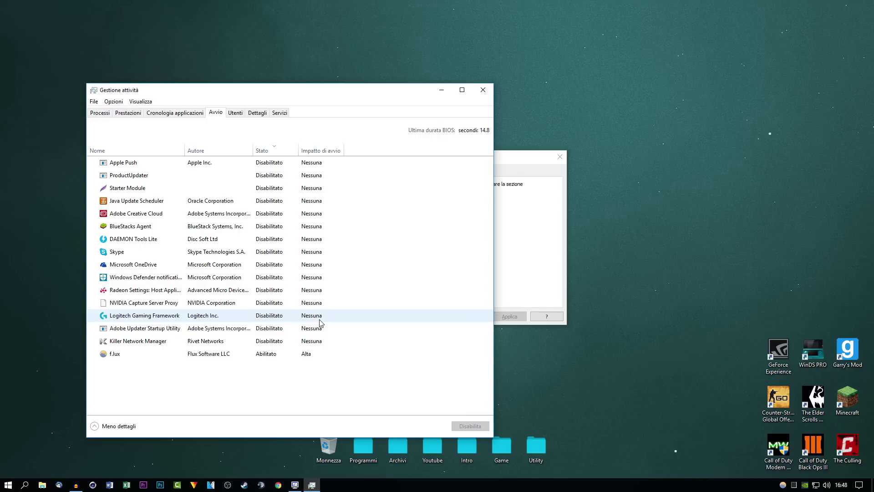
pyautogui.click(441, 93)
# Look through the services in System Configuration, hiding all Microsoft services briefly and showing them again.
pyautogui.click(392, 173)
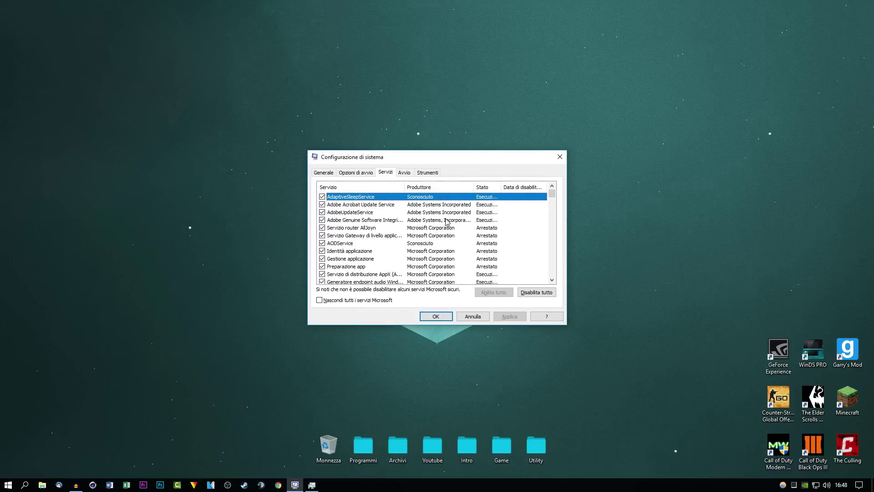
pyautogui.scroll(-15, 446, 221)
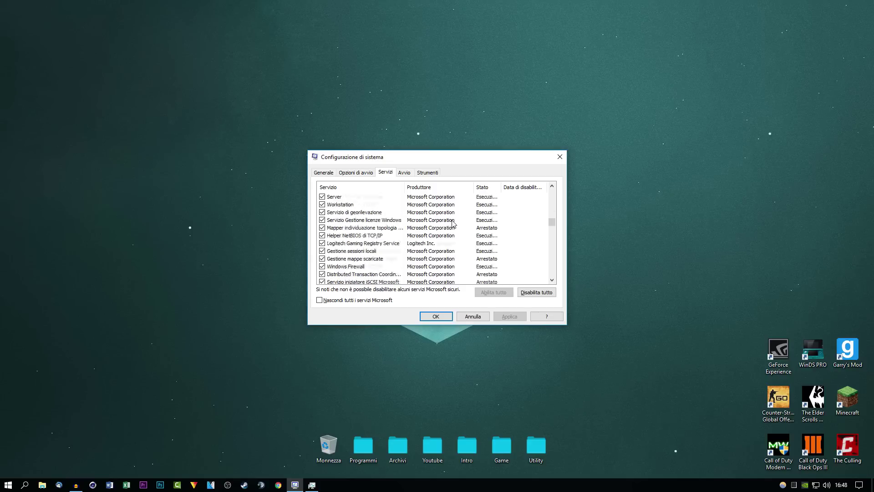
pyautogui.scroll(15, 477, 245)
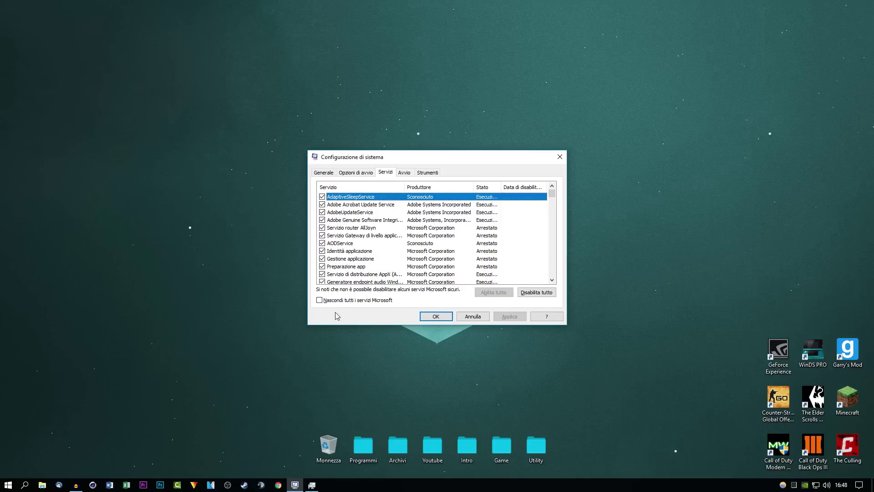
pyautogui.click(353, 300)
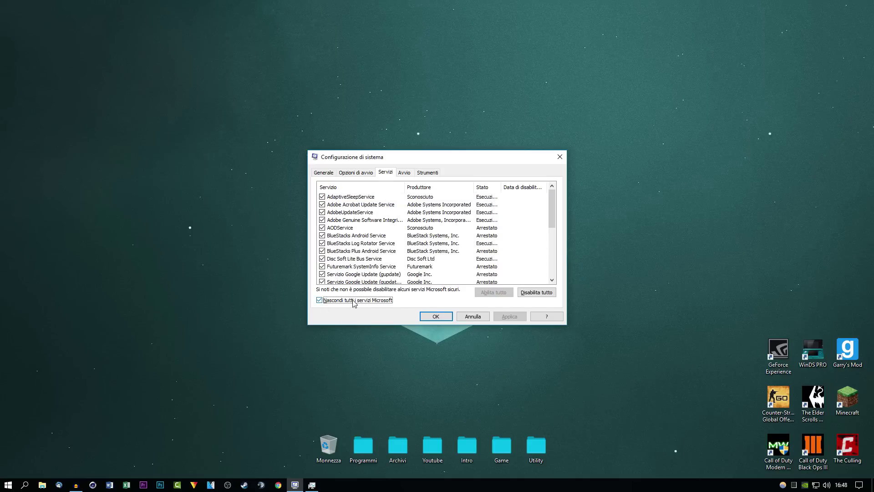
pyautogui.click(352, 301)
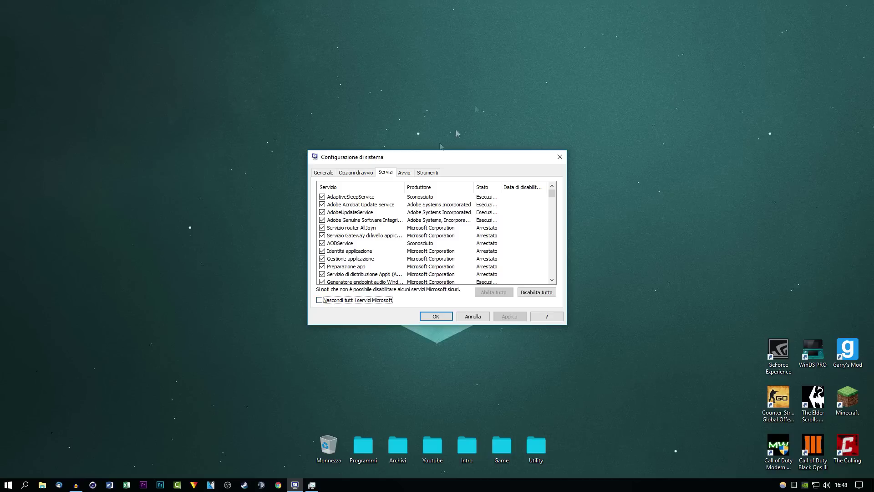
# Disable the BlueStacks Android Service, BlueStacks Log Rotator Service and BlueStacks Plus Android Service.
pyautogui.scroll(-3, 388, 210)
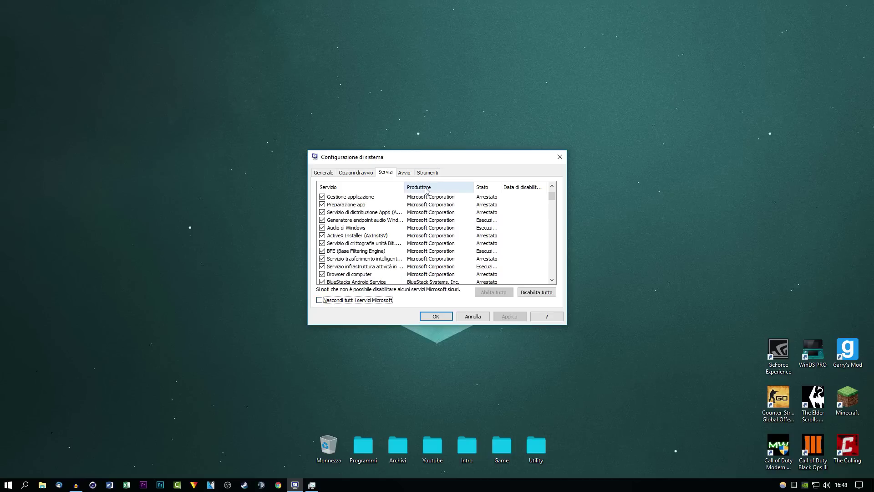
pyautogui.click(323, 281)
pyautogui.scroll(-1, 324, 280)
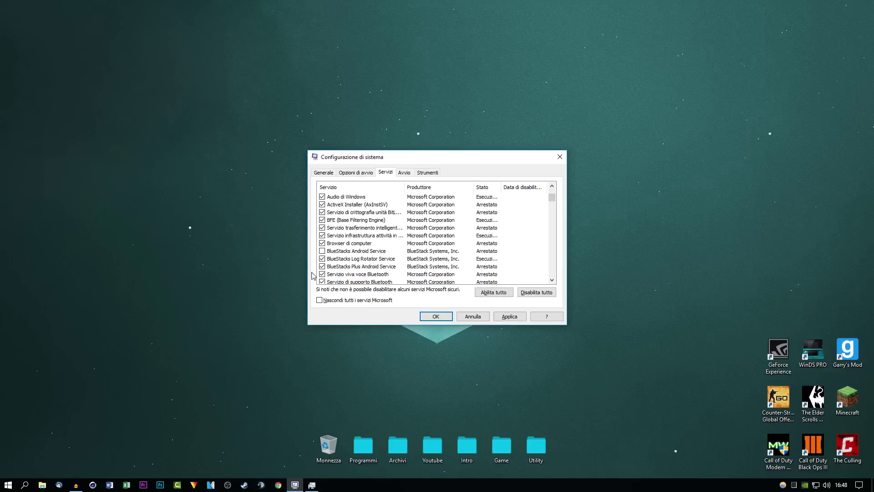
pyautogui.click(322, 258)
pyautogui.click(323, 266)
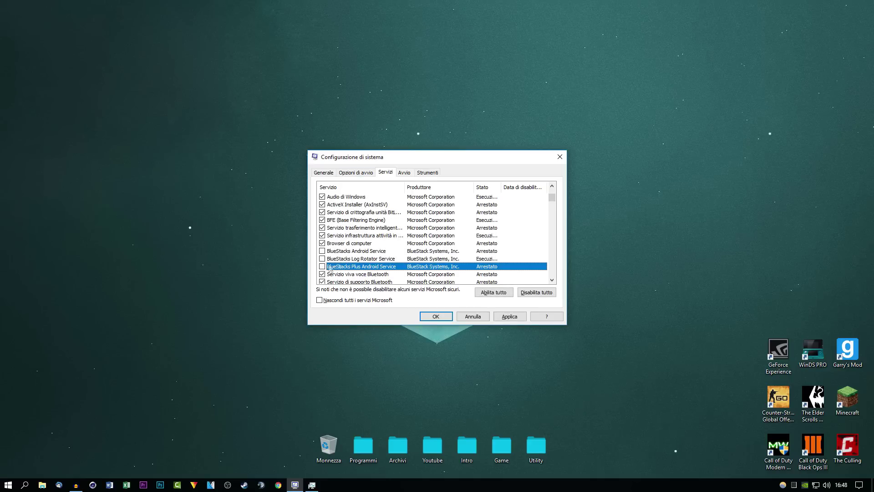
# Disable the Origin Client Service, Origin Web Helper Service and Gestione identità reti peer services.
pyautogui.scroll(-2, 326, 269)
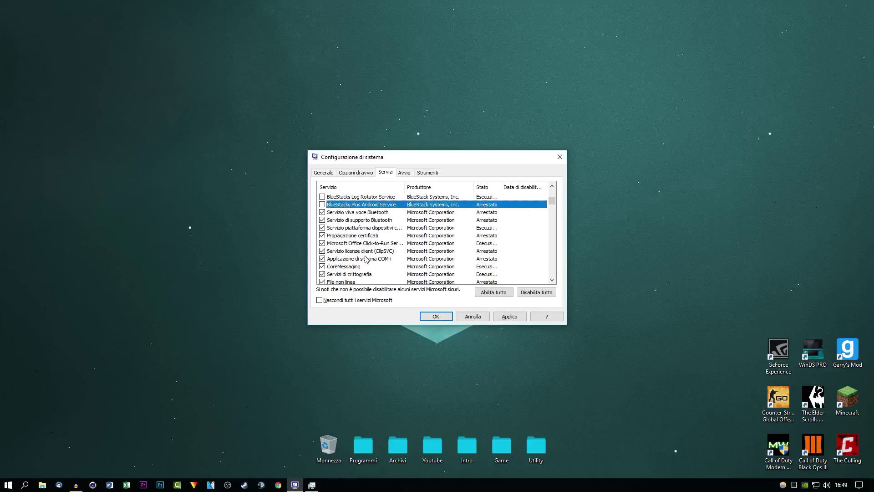
pyautogui.scroll(-1, 383, 260)
pyautogui.scroll(-3, 382, 271)
pyautogui.scroll(-1, 430, 220)
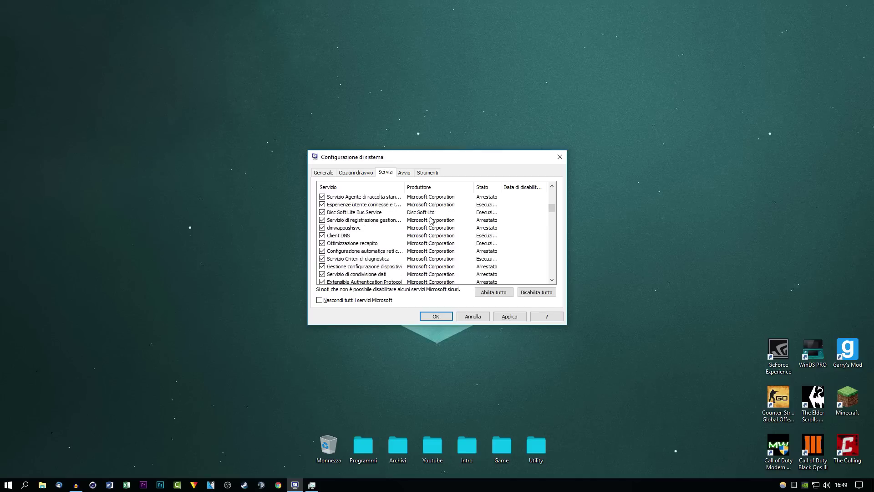
pyautogui.scroll(-2, 348, 262)
pyautogui.scroll(-3, 364, 228)
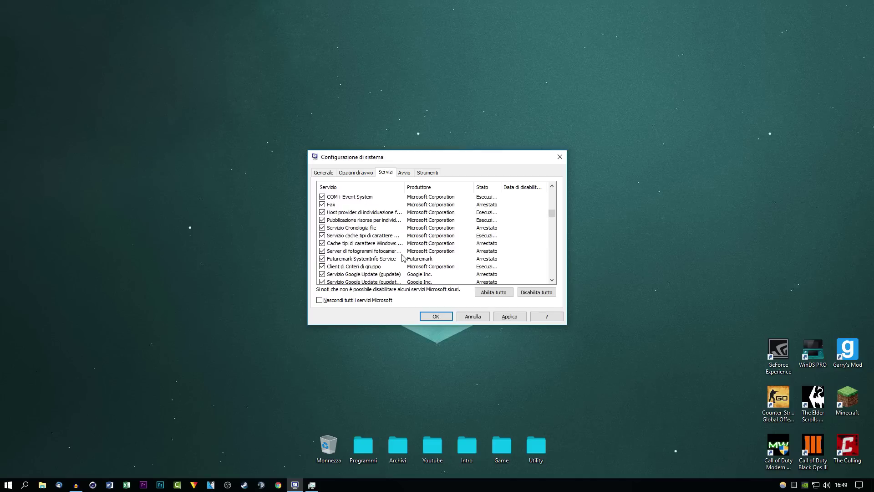
pyautogui.scroll(-3, 382, 237)
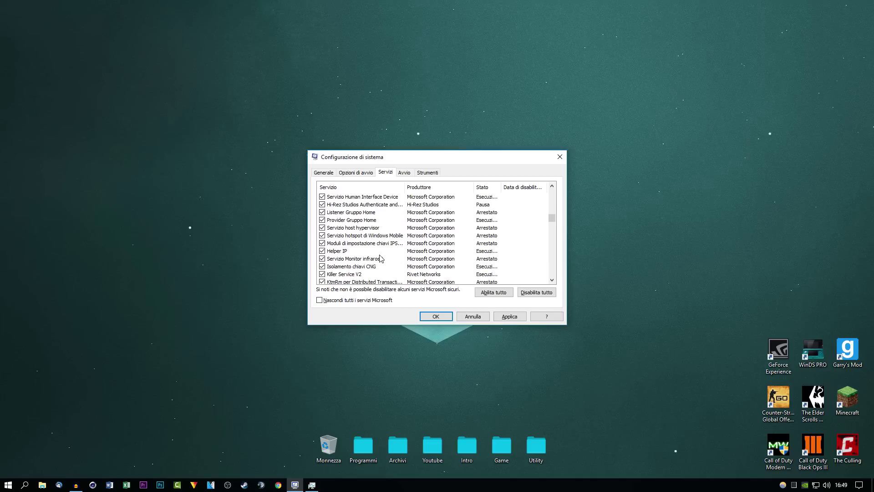
pyautogui.scroll(-1, 382, 257)
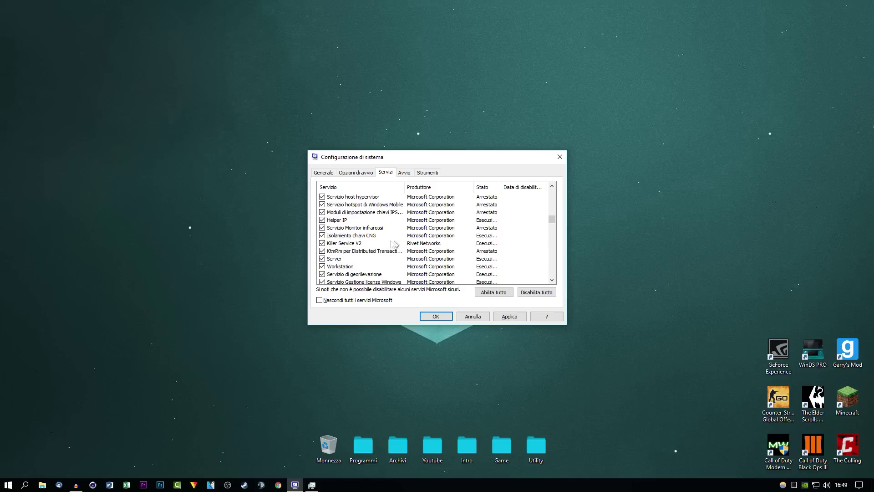
pyautogui.scroll(-1, 377, 232)
pyautogui.scroll(-4, 378, 229)
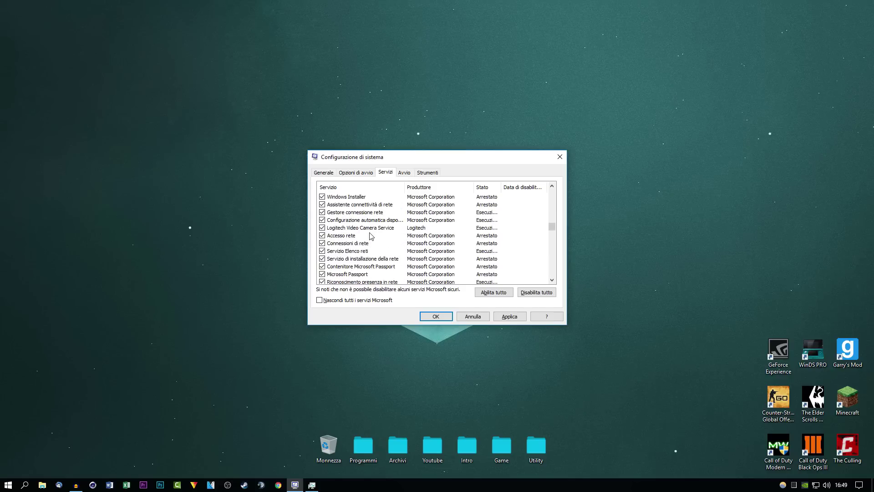
pyautogui.scroll(-2, 370, 236)
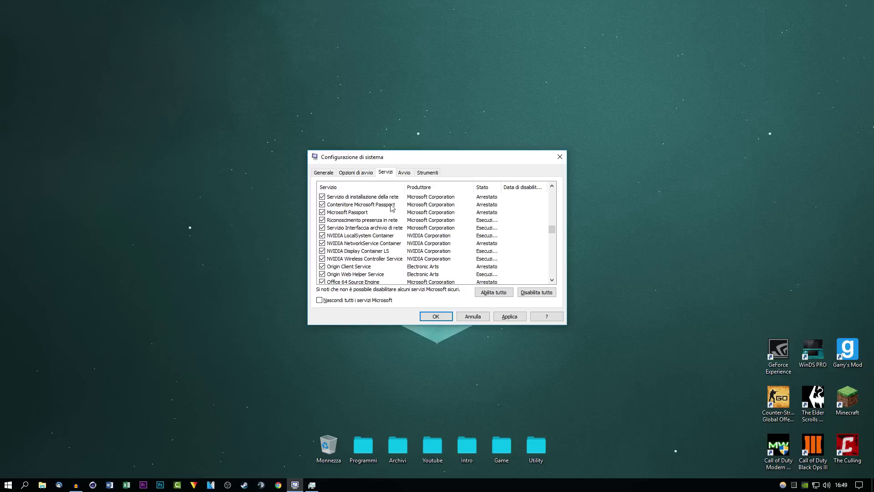
pyautogui.scroll(-2, 367, 266)
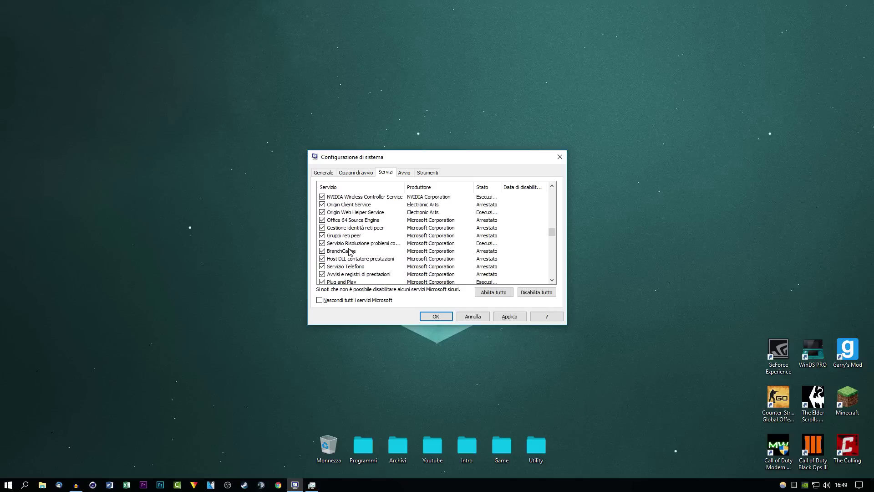
pyautogui.click(323, 204)
pyautogui.click(323, 212)
pyautogui.click(323, 227)
# Disable the Skype Updater service and apply the service changes.
pyautogui.scroll(-1, 409, 245)
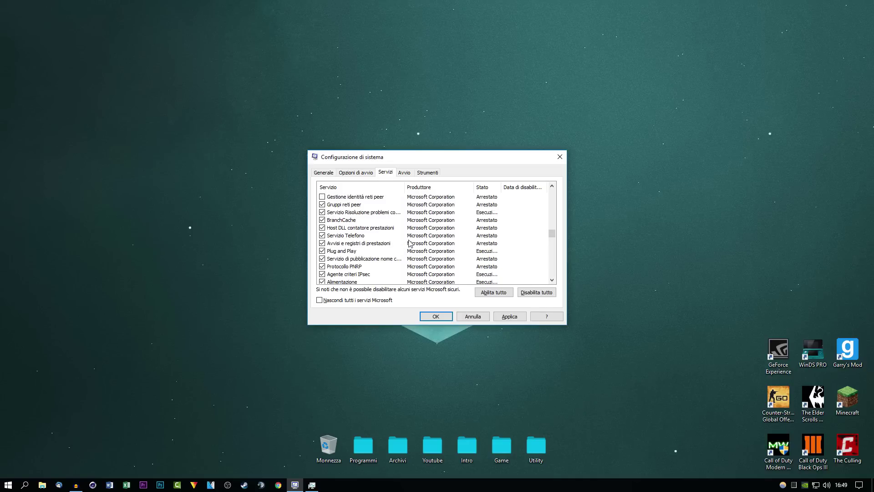
pyautogui.scroll(-1, 426, 261)
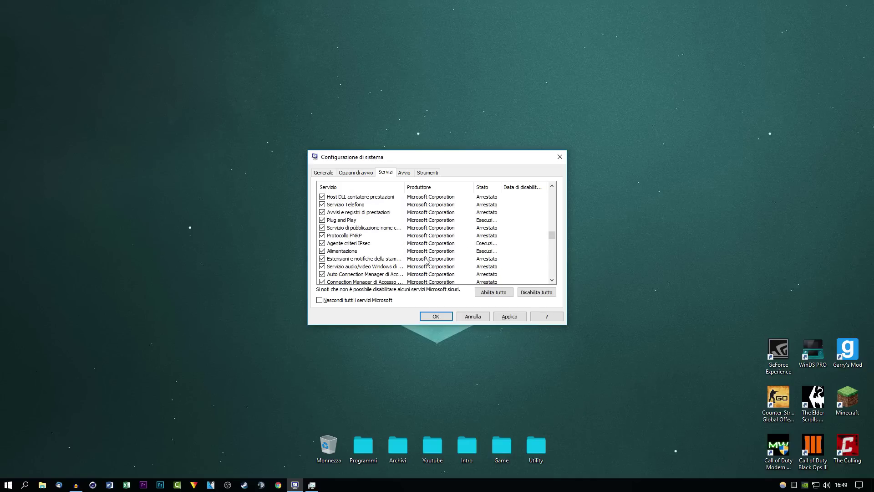
pyautogui.scroll(-1, 426, 262)
pyautogui.scroll(-1, 410, 250)
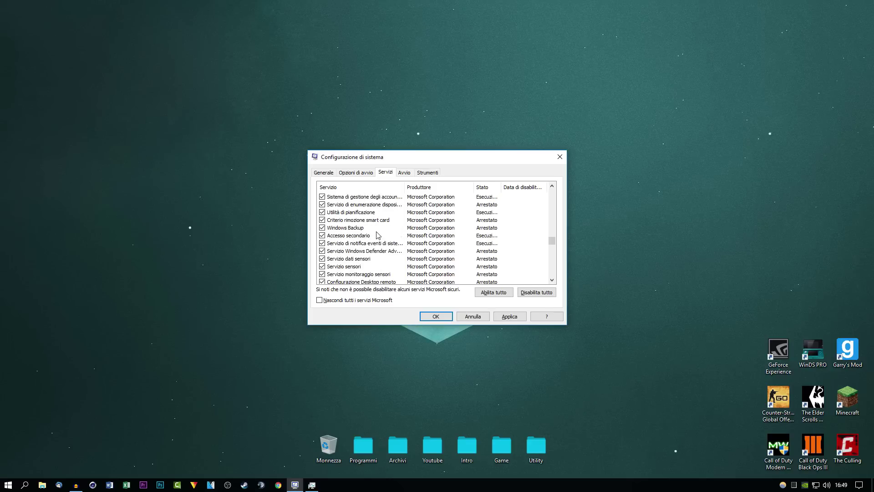
pyautogui.scroll(-1, 461, 235)
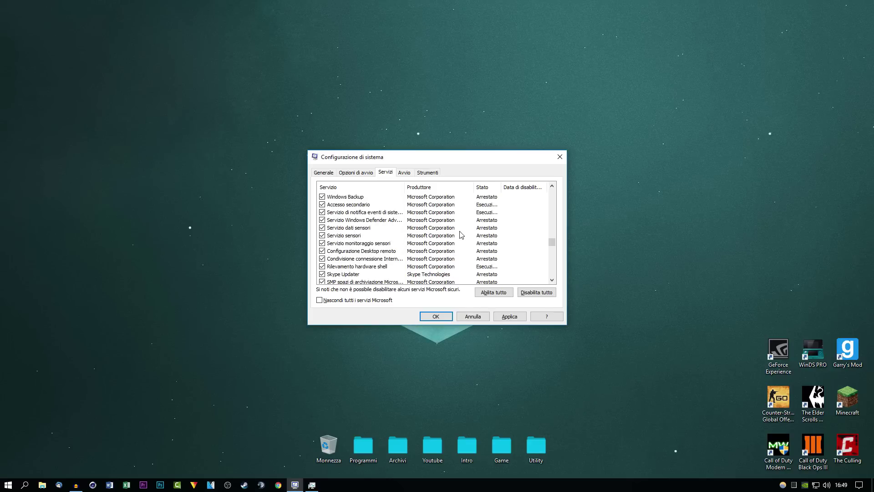
pyautogui.click(321, 274)
pyautogui.scroll(-3, 387, 267)
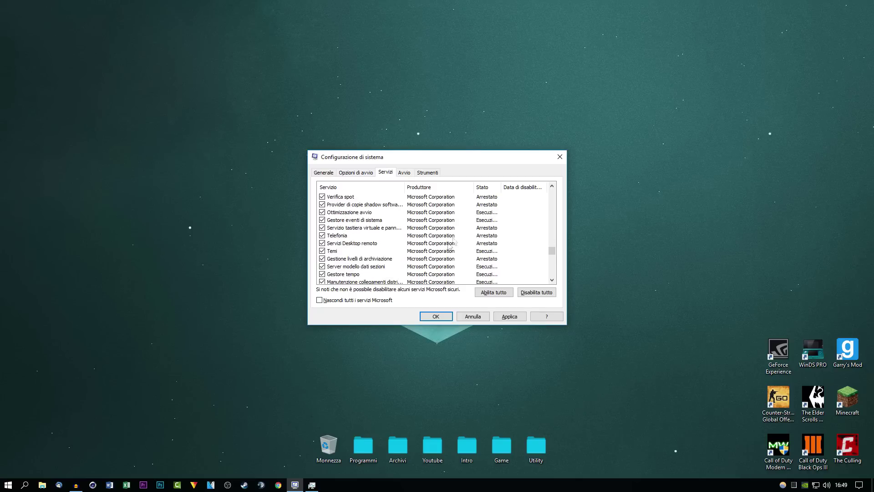
pyautogui.click(515, 318)
# Set the number of processors to 4 in the advanced boot options for Windows 10.
pyautogui.click(364, 172)
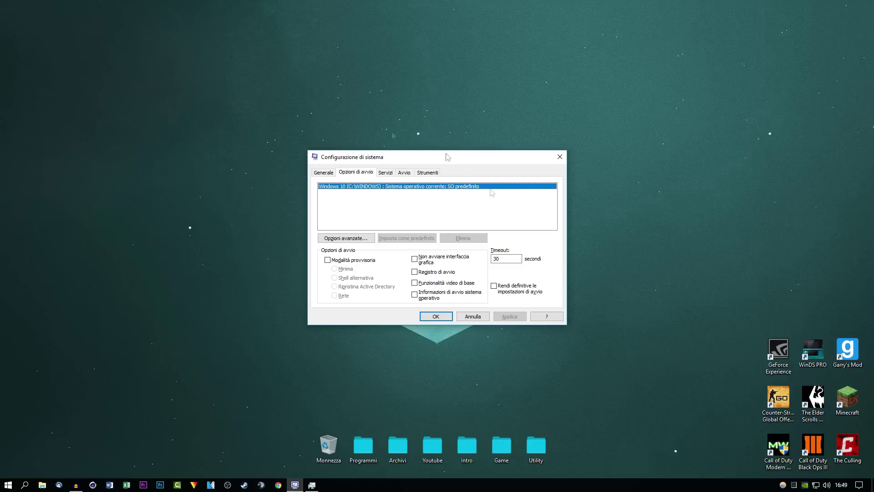
pyautogui.click(346, 239)
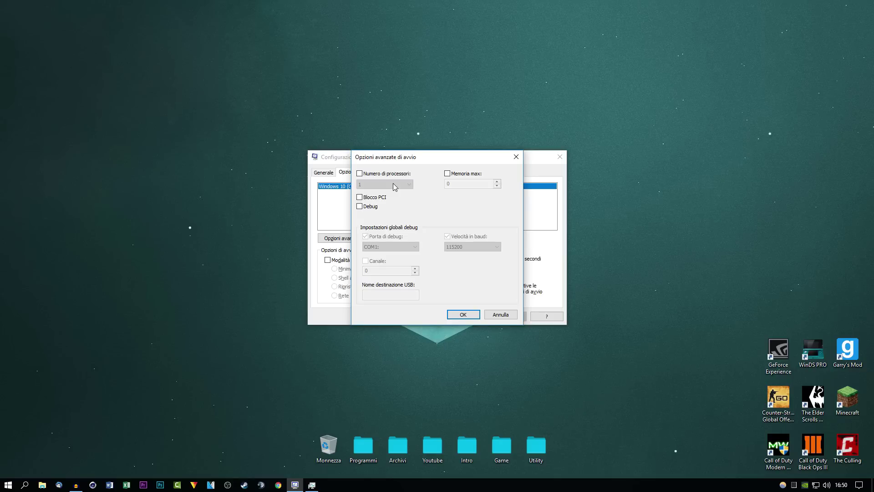
pyautogui.click(384, 174)
pyautogui.click(398, 186)
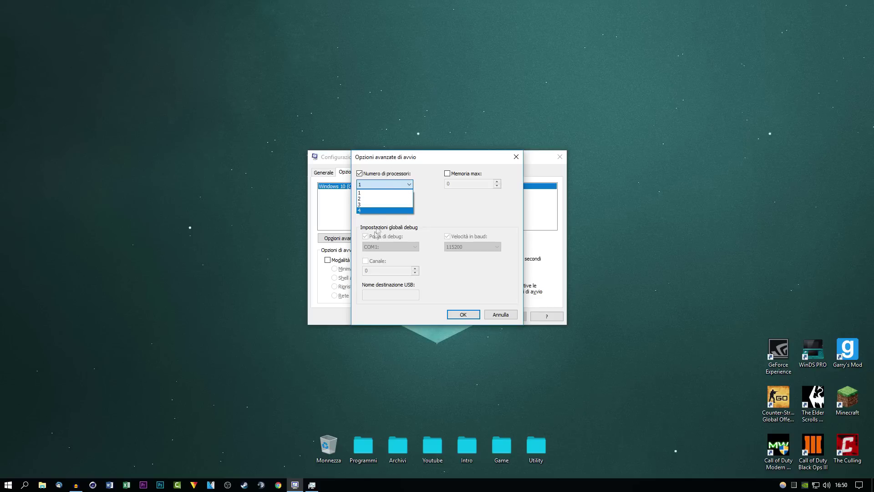
pyautogui.click(372, 210)
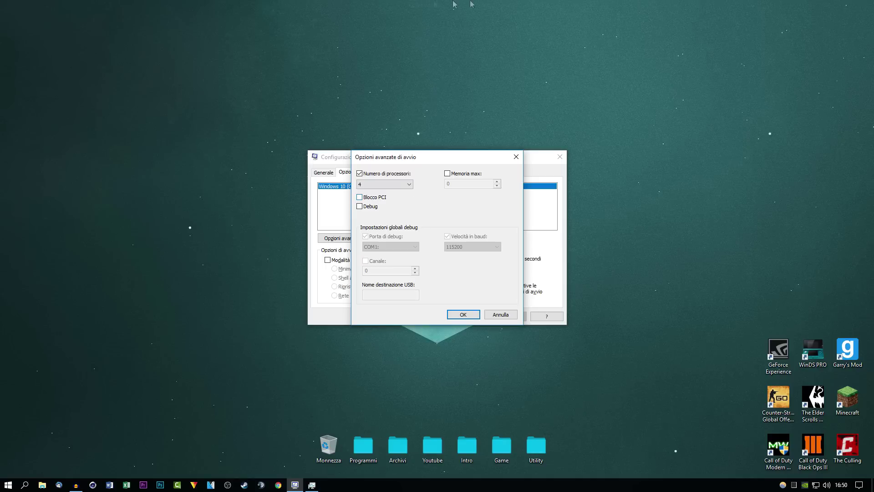
pyautogui.click(463, 314)
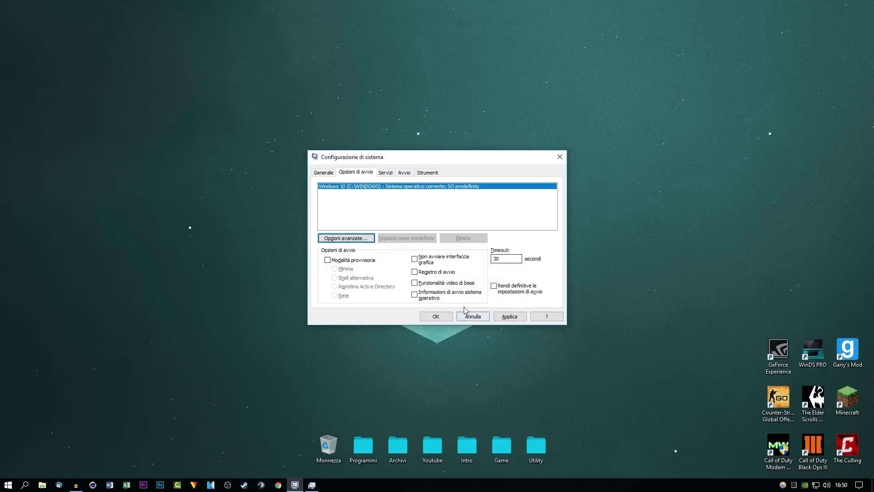
# Apply the boot changes and close System Configuration without restarting the computer.
pyautogui.click(510, 316)
pyautogui.click(436, 316)
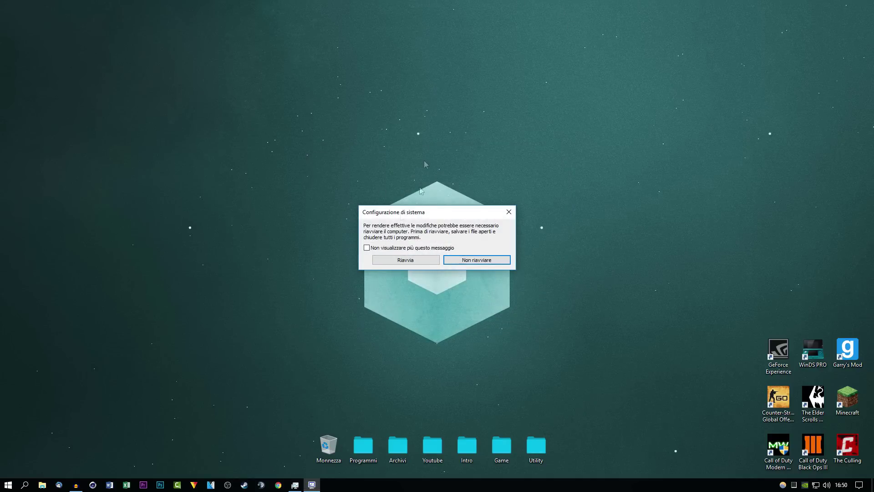
pyautogui.click(501, 263)
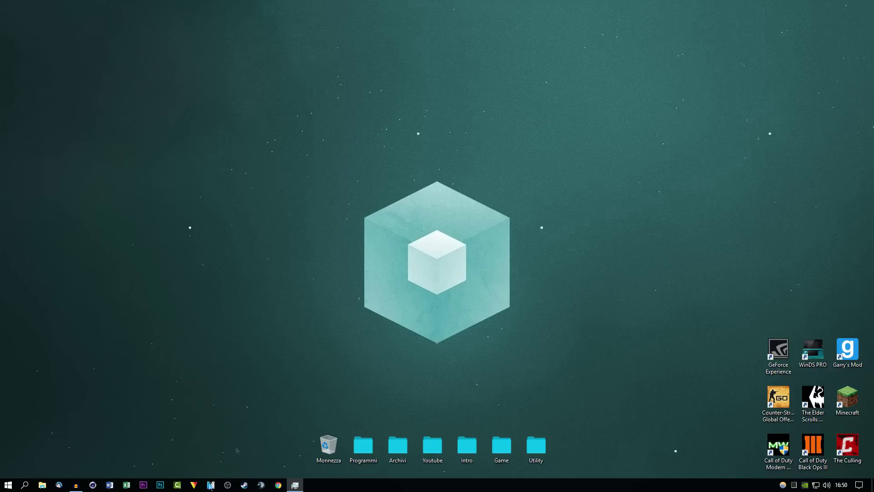
# Search Windows for "sistema" and open the computer's basic system information window.
pyautogui.click(25, 484)
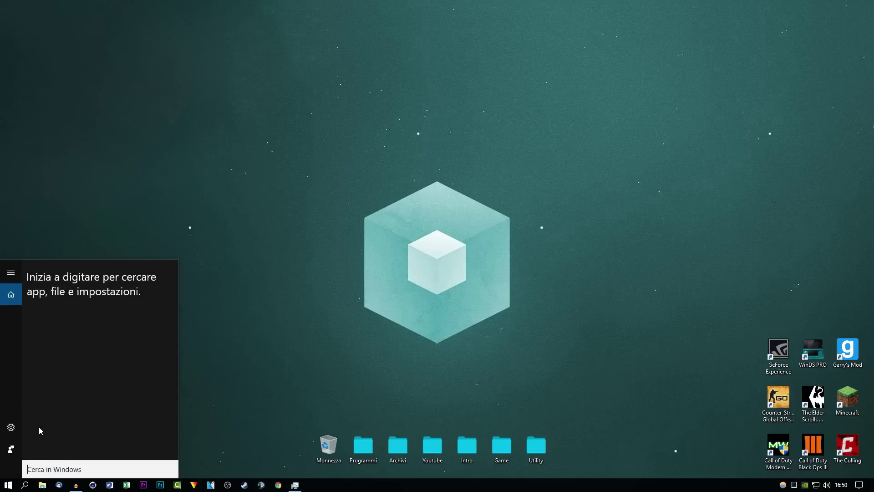
pyautogui.write('sistema')
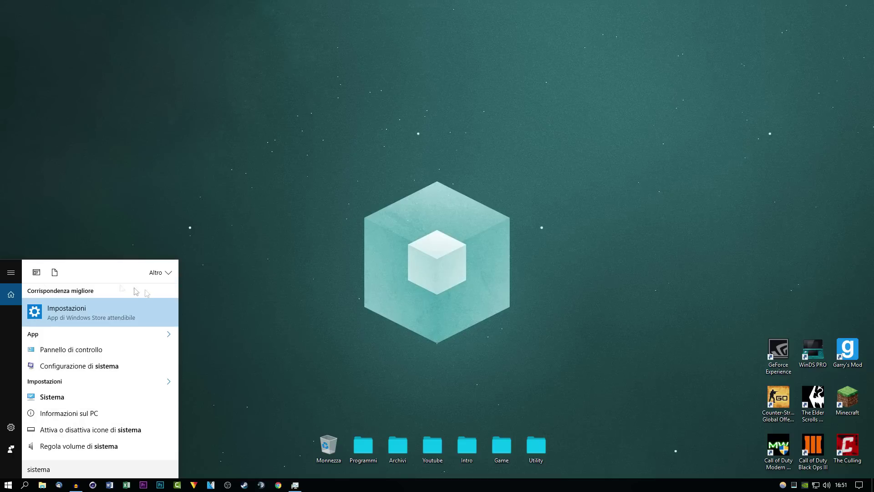
pyautogui.click(86, 410)
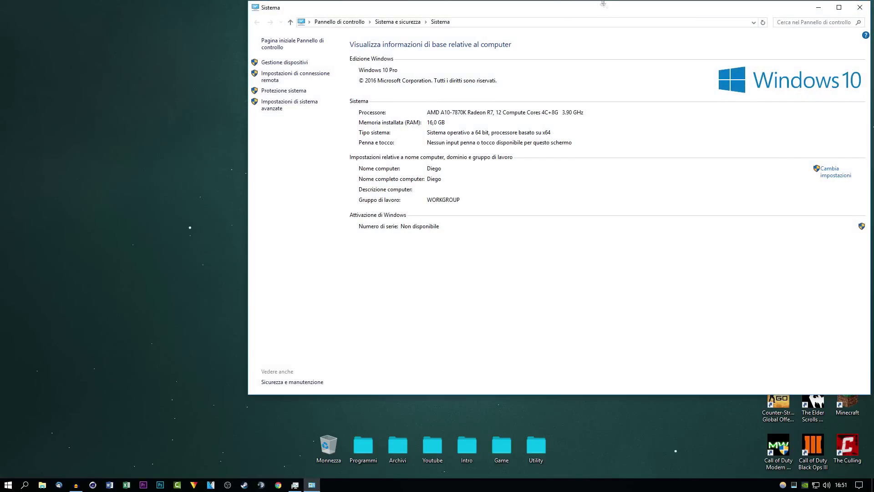
pyautogui.moveTo(455, 5); pyautogui.dragTo(357, 18)
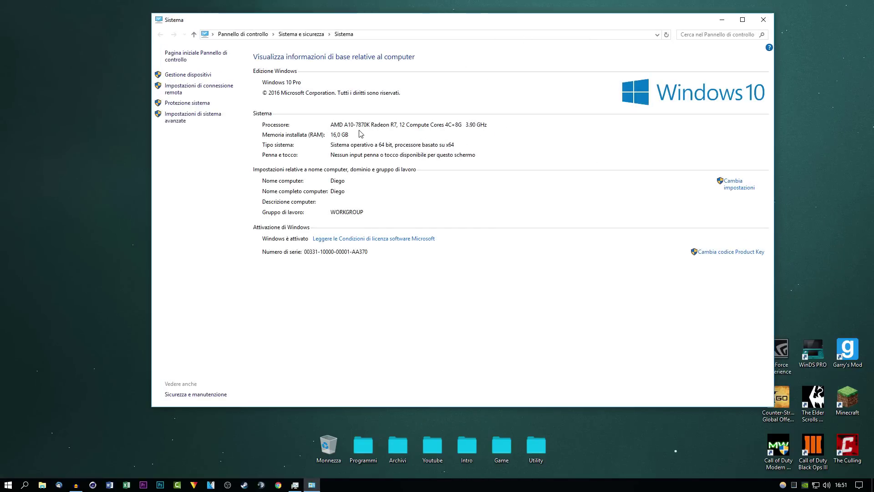
# Open the performance options from the advanced system settings and place the dialog clear of System Properties.
pyautogui.click(198, 118)
pyautogui.click(173, 110)
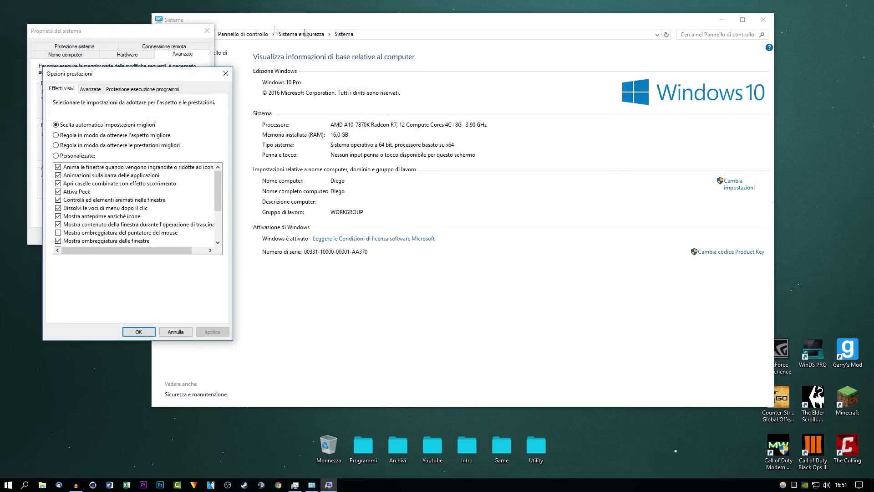
pyautogui.moveTo(167, 77); pyautogui.dragTo(405, 106)
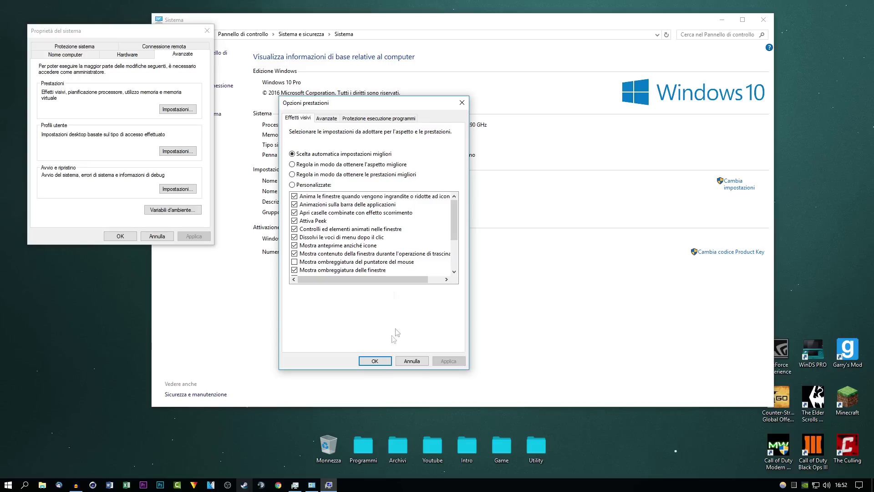
# Select the visual effects preset "Regola in modo da ottenere le prestazioni migliori" and review its effects list.
pyautogui.click(402, 175)
pyautogui.scroll(-3, 382, 236)
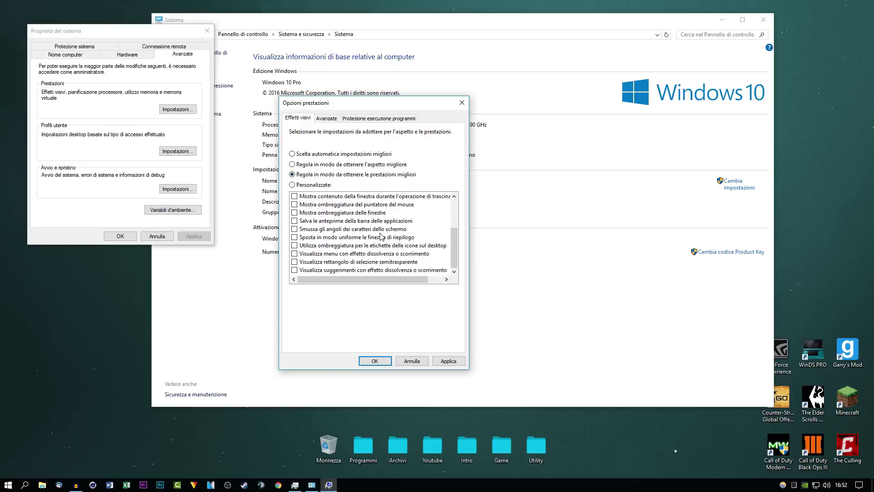
pyautogui.scroll(3, 382, 236)
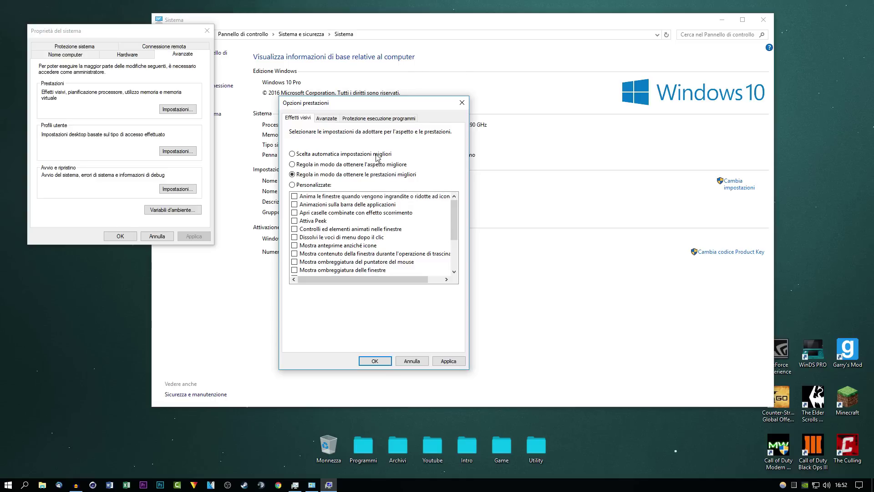
pyautogui.scroll(-2, 345, 217)
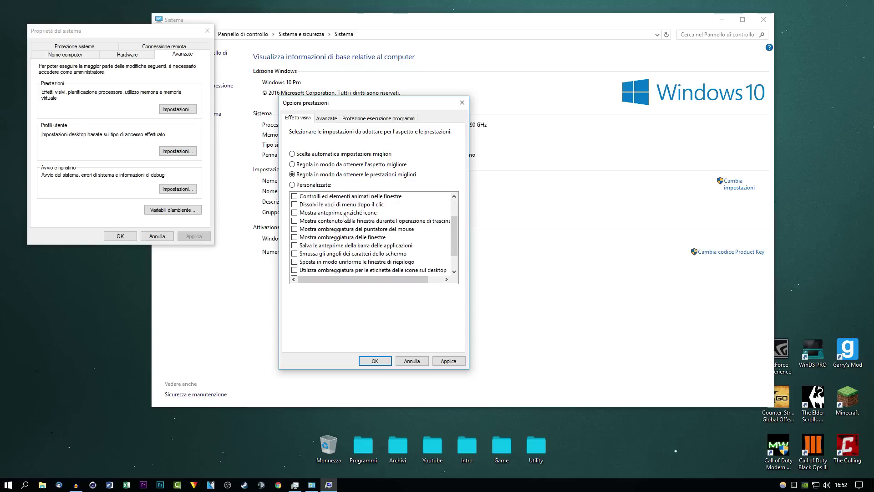
# Enable the custom visual effects "Mostra anteprime anziché icone" and "Sposta in modo uniforme le finestre di riepilogo".
pyautogui.click(294, 212)
pyautogui.scroll(-1, 298, 228)
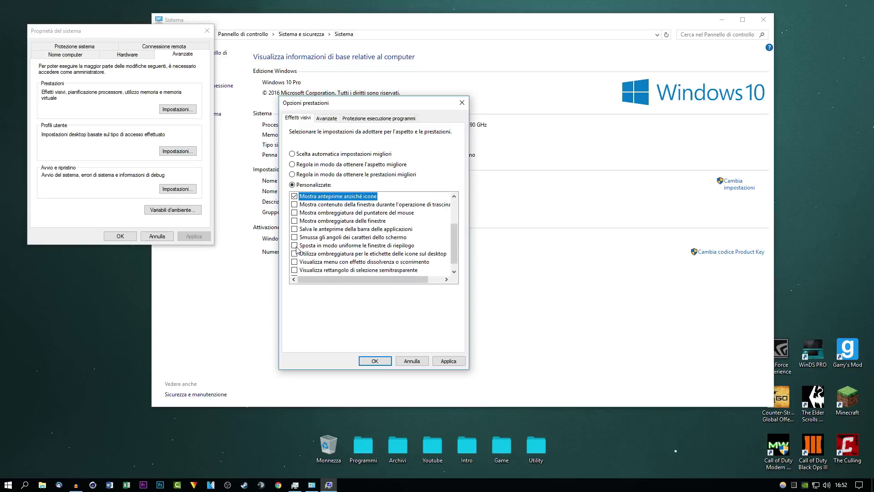
pyautogui.click(295, 246)
pyautogui.scroll(-1, 336, 250)
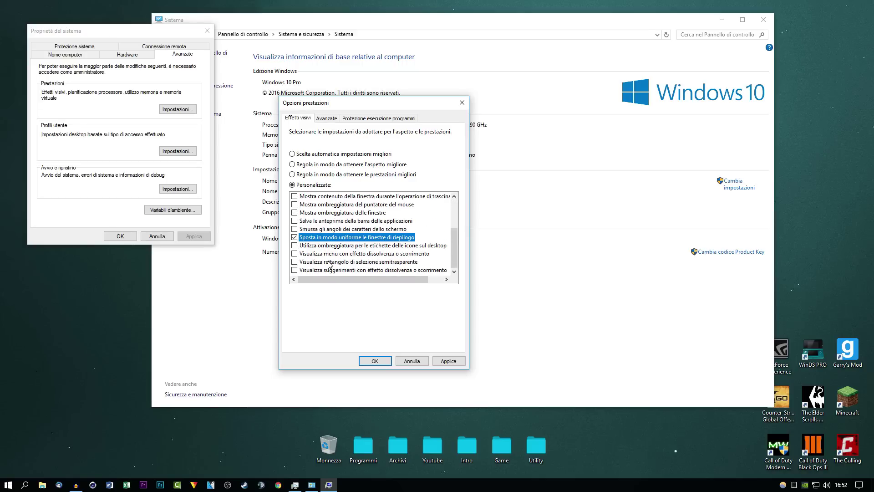
pyautogui.scroll(4, 332, 262)
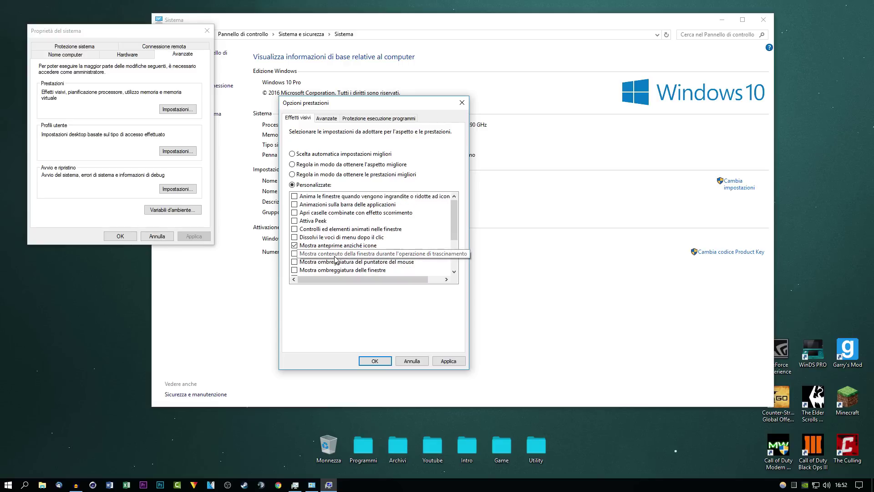
# Apply the visual effects preset "Scelta automatica impostazioni migliori" and close all the system settings windows.
pyautogui.click(345, 153)
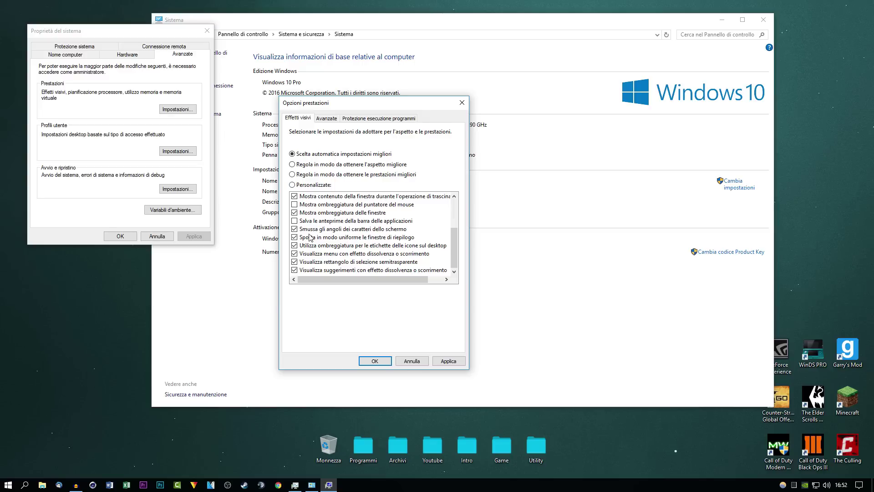
pyautogui.click(351, 165)
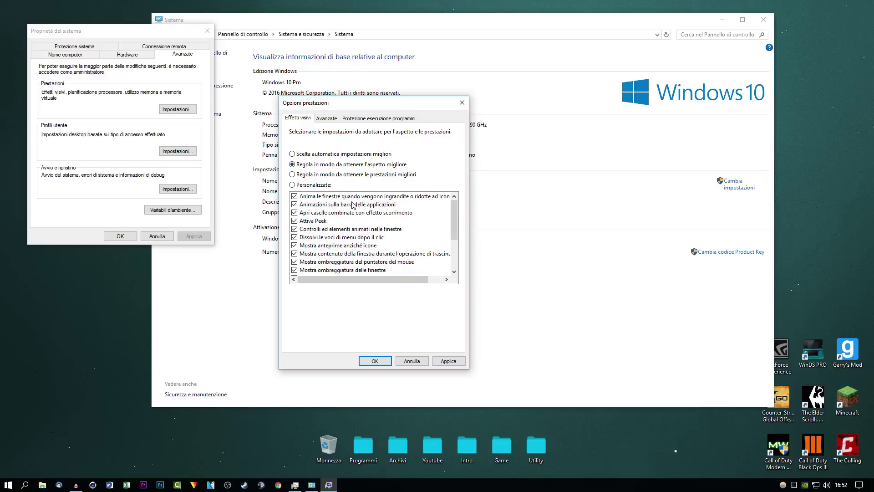
pyautogui.click(333, 155)
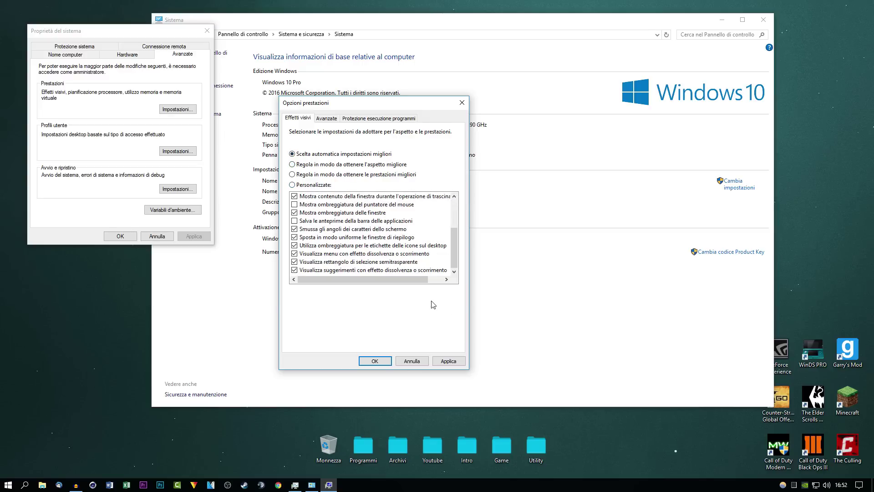
pyautogui.click(438, 360)
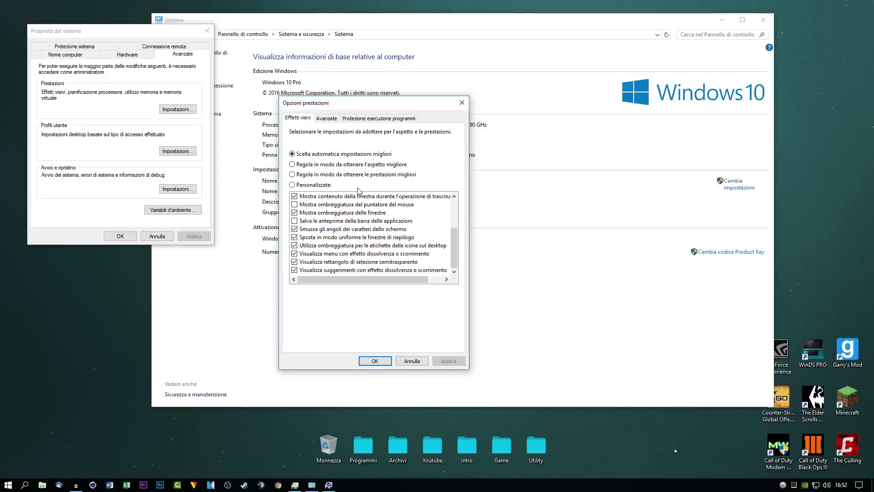
pyautogui.click(381, 362)
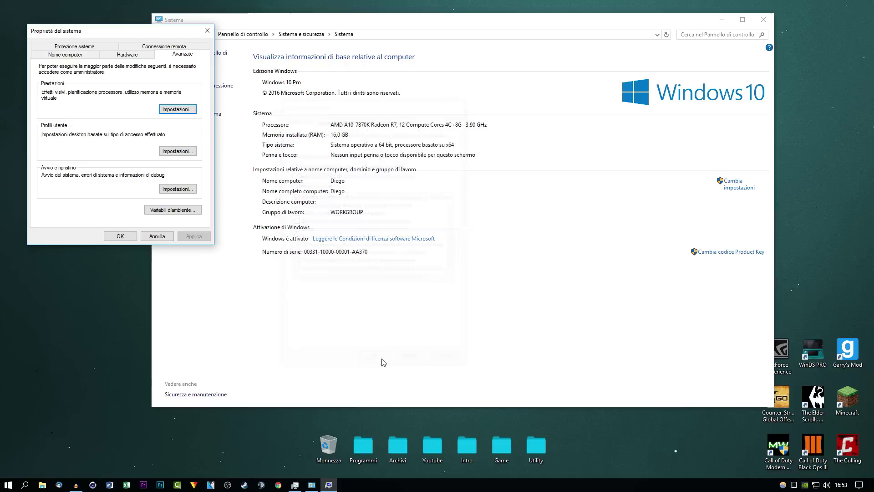
pyautogui.click(120, 236)
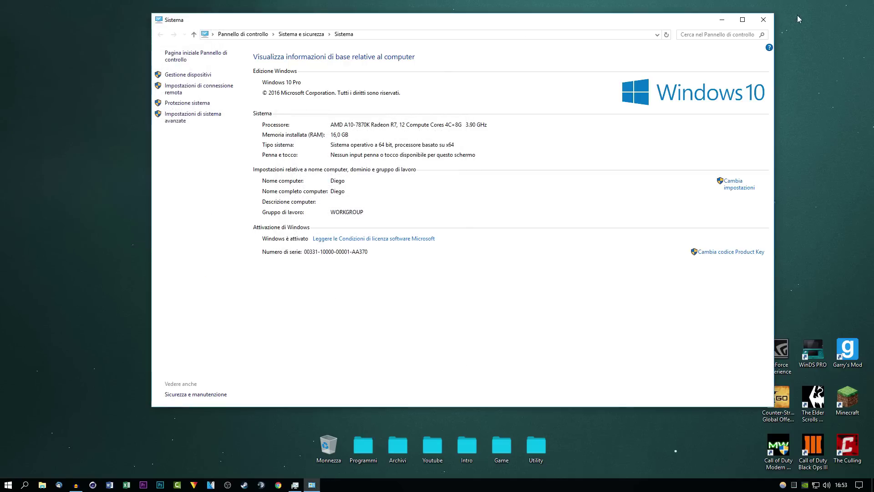
pyautogui.click(763, 19)
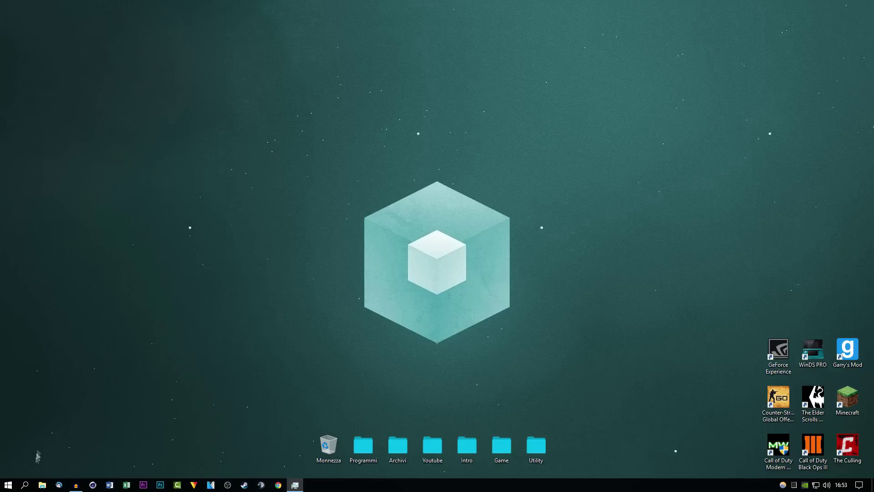
# Launch CCleaner from the desktop's Recycle Bin and look through its Windows and application cleaning options.
pyautogui.rightClick(318, 439)
pyautogui.click(349, 375)
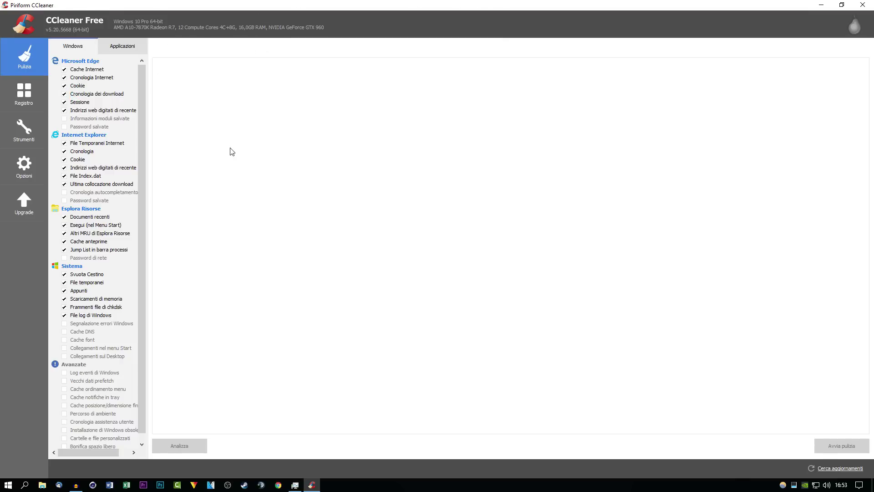
pyautogui.scroll(-1, 97, 76)
pyautogui.scroll(1, 96, 76)
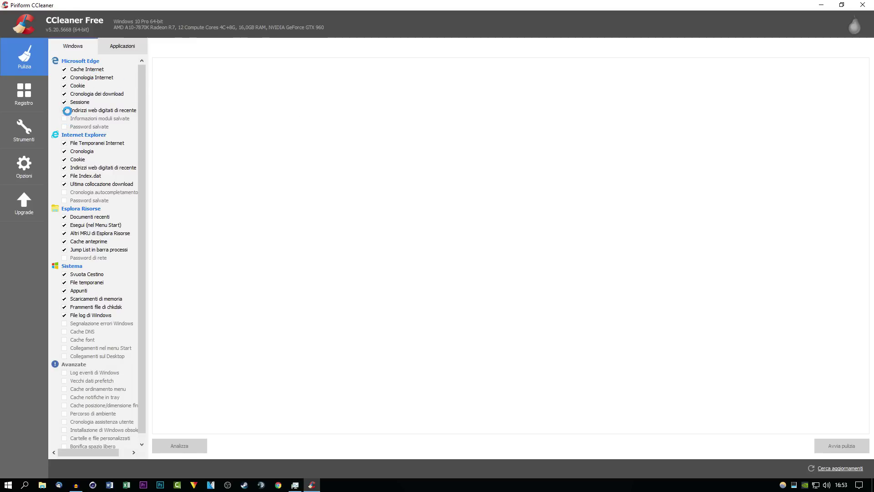
pyautogui.click(136, 47)
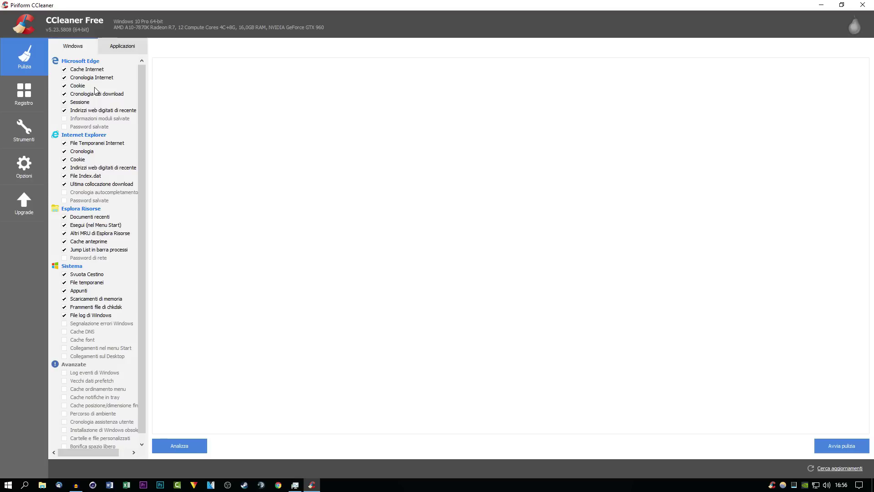
pyautogui.click(112, 45)
pyautogui.click(76, 49)
# Include Microsoft Edge's "Informazioni moduli salvate" and "Password salvate" in the cleaning, accepting the warning.
pyautogui.click(66, 120)
pyautogui.click(64, 119)
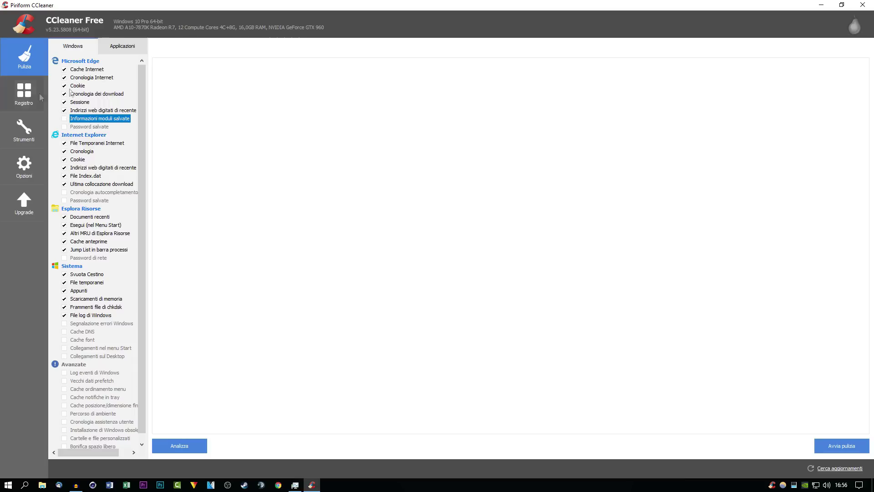
pyautogui.click(64, 119)
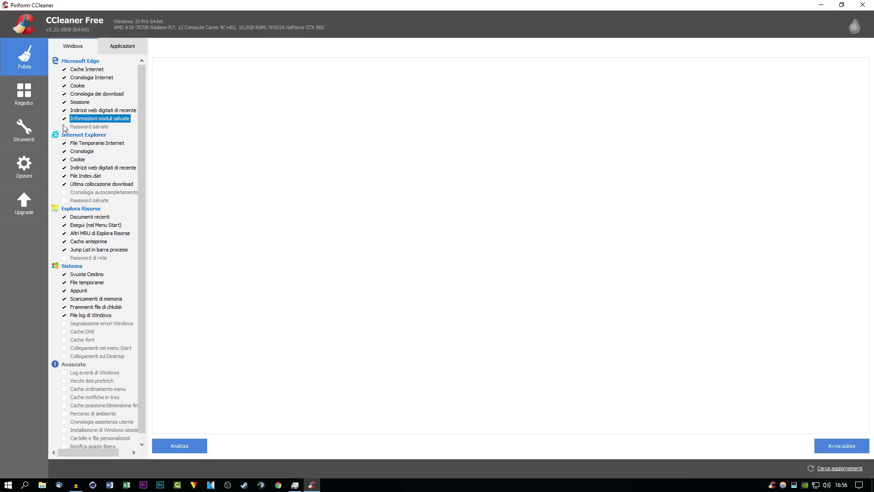
pyautogui.click(64, 126)
pyautogui.click(491, 269)
# Include Internet Explorer's autocomplete history and "Password salvate" in the cleaning, accepting the warning.
pyautogui.click(65, 192)
pyautogui.click(67, 200)
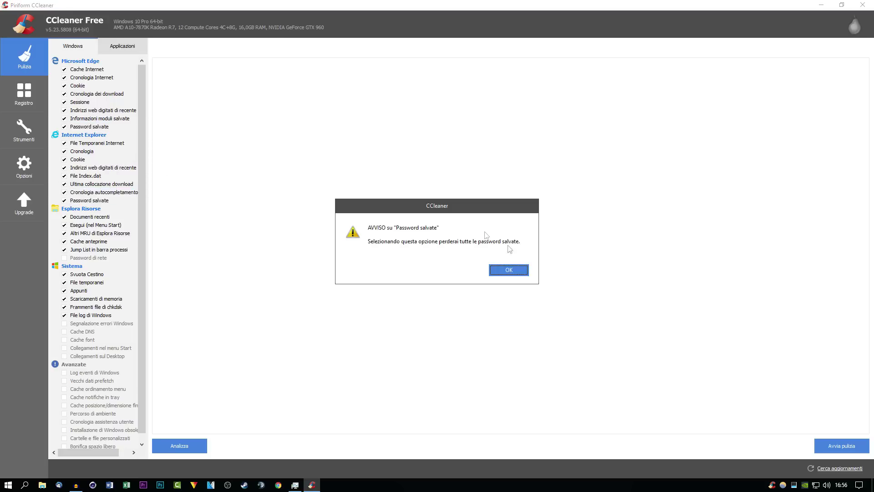
pyautogui.click(501, 272)
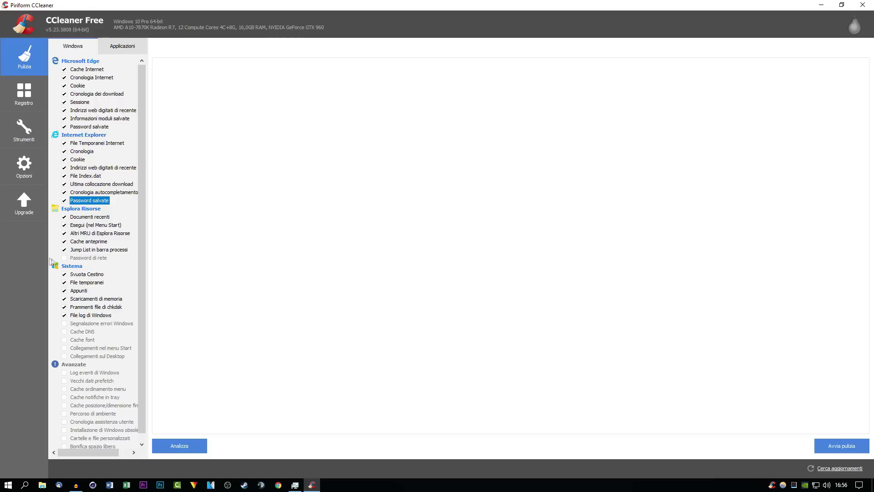
# Include Windows Explorer's "Password di rete" and the advanced item "Log eventi di Windows" in the cleaning, accepting the warnings.
pyautogui.click(65, 259)
pyautogui.click(508, 271)
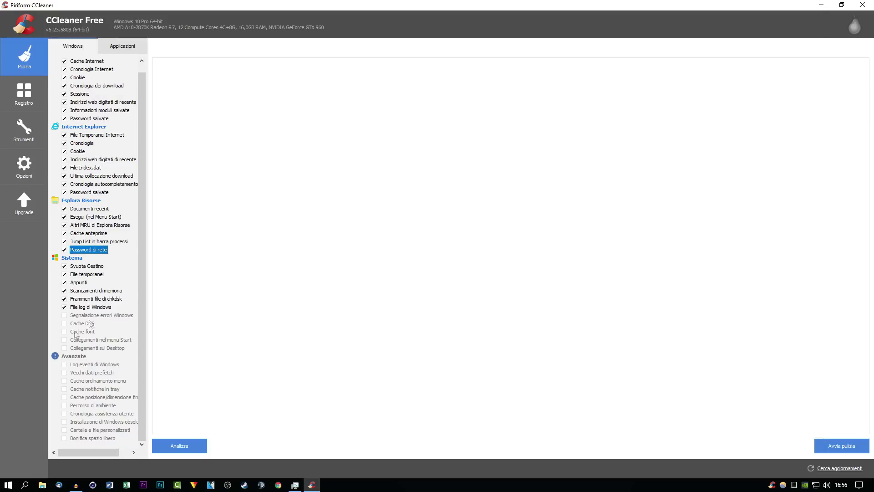
pyautogui.click(65, 365)
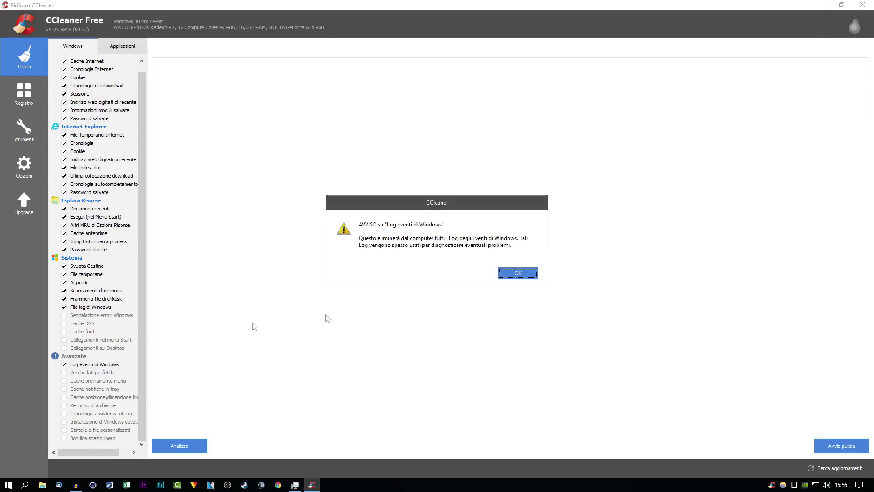
pyautogui.click(517, 273)
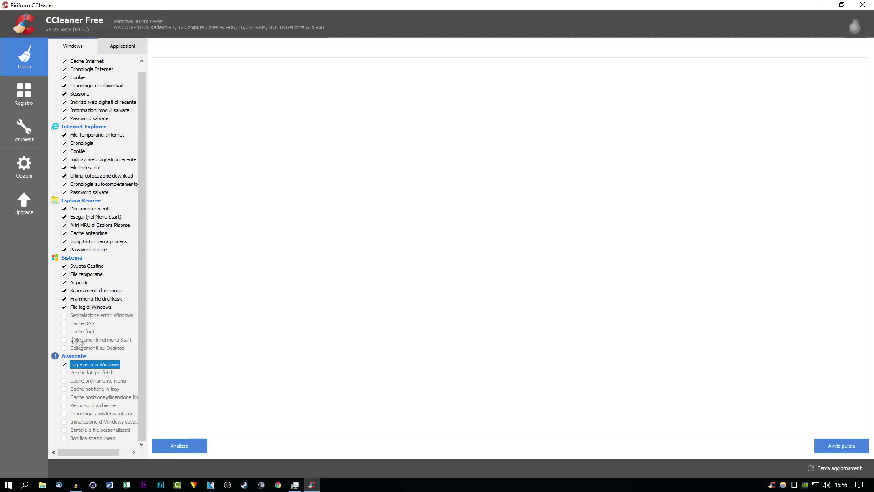
# Include Firefox's "Preferenze sito", "Informazioni moduli salvate", "Password salvate" and "Compatta database" in the application cleaning.
pyautogui.click(121, 46)
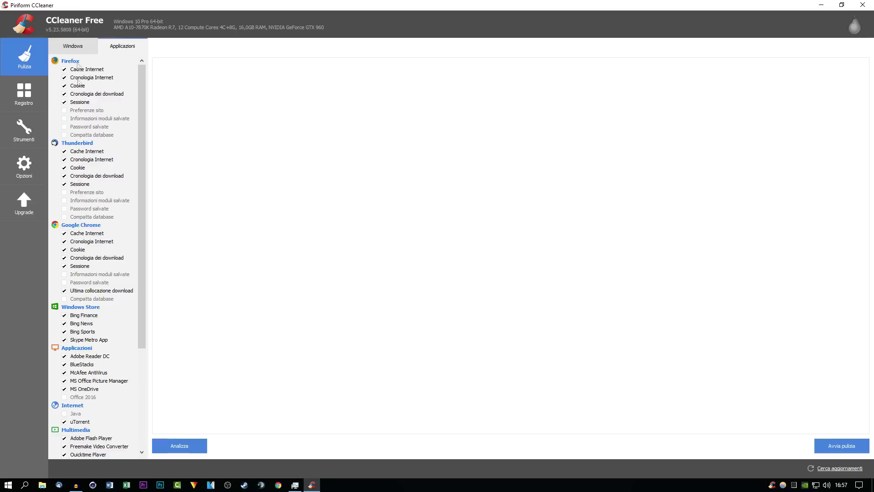
pyautogui.click(64, 118)
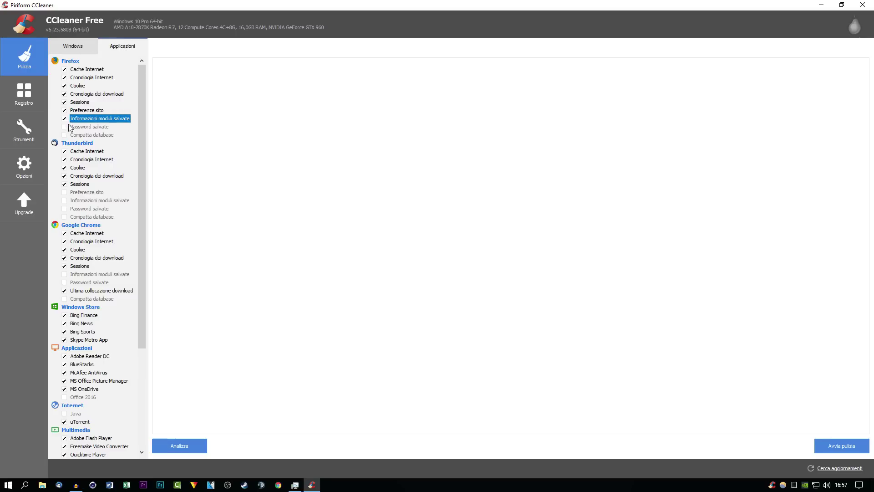
pyautogui.click(68, 127)
pyautogui.click(509, 270)
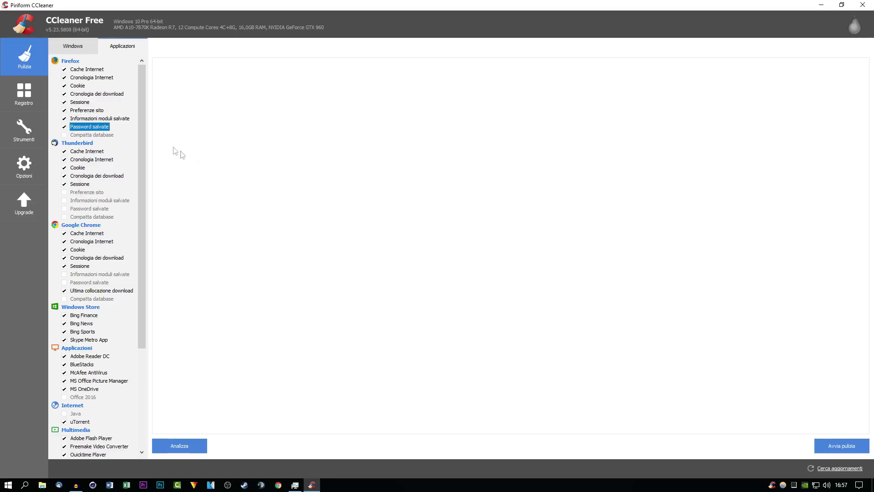
pyautogui.click(66, 135)
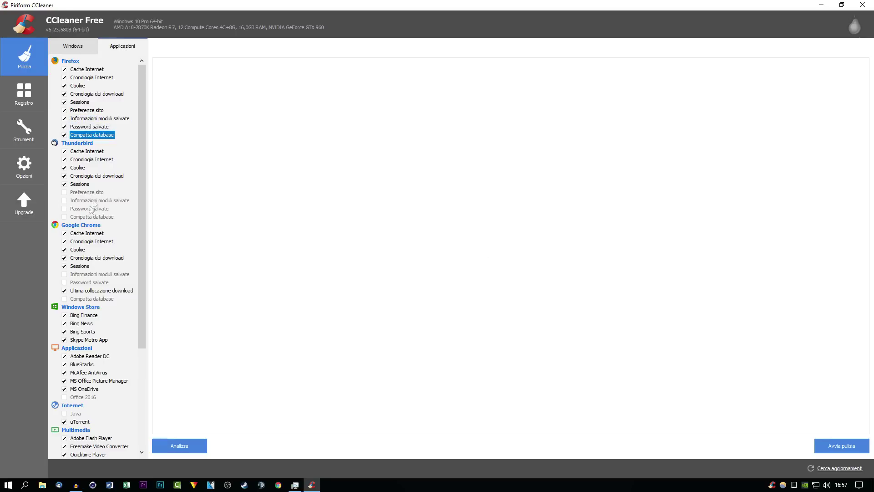
# Include Thunderbird's "Preferenze sito", "Office 2016" and "Malwarebytes Anti-Malware" in the application cleaning.
pyautogui.click(69, 193)
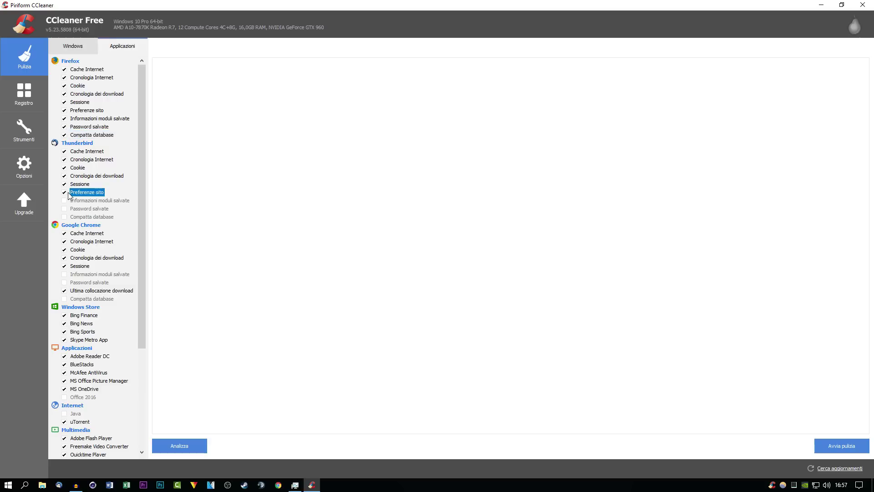
pyautogui.click(65, 217)
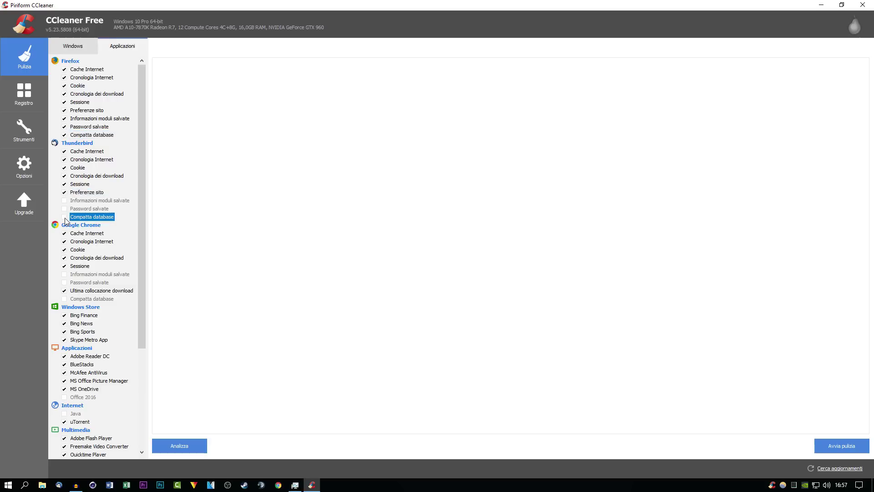
pyautogui.scroll(-1, 120, 240)
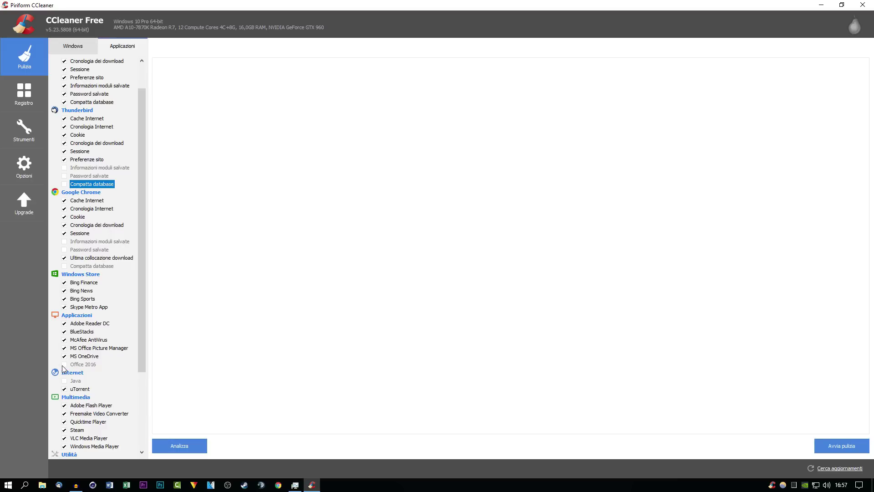
pyautogui.click(64, 365)
pyautogui.scroll(-1, 77, 314)
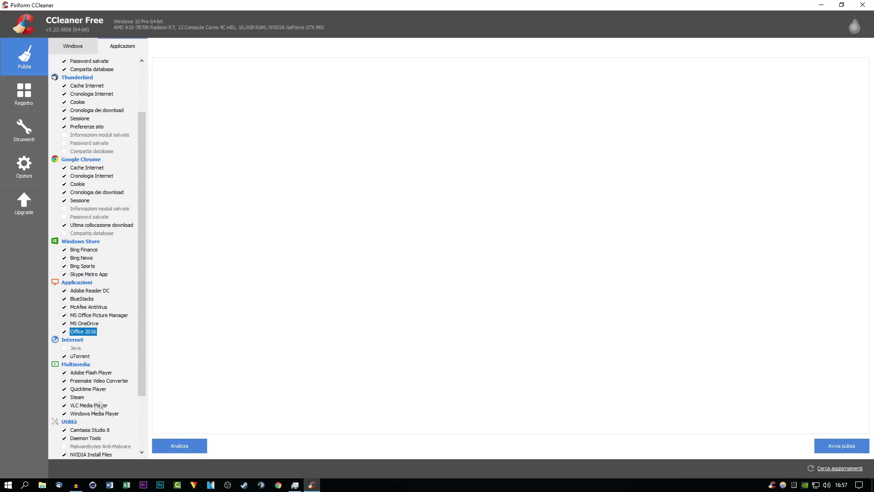
pyautogui.click(64, 446)
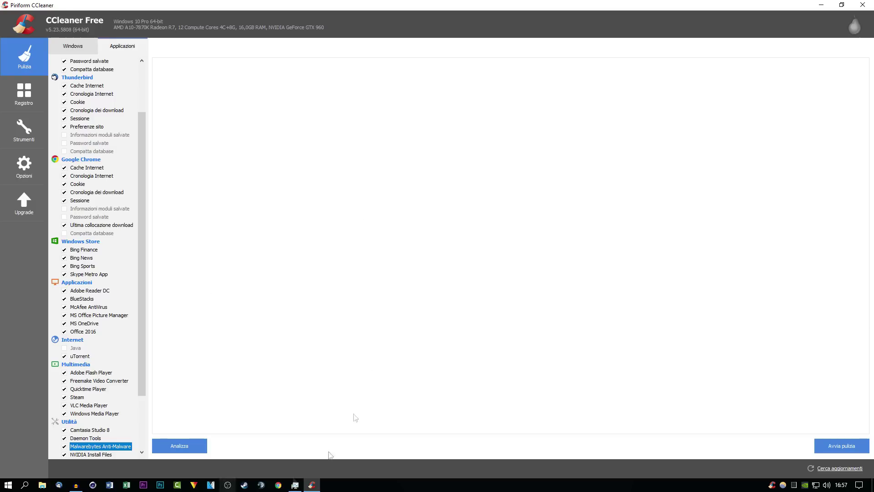
# Analyze the system with the chosen cleaning options and review the list of files to delete.
pyautogui.click(199, 446)
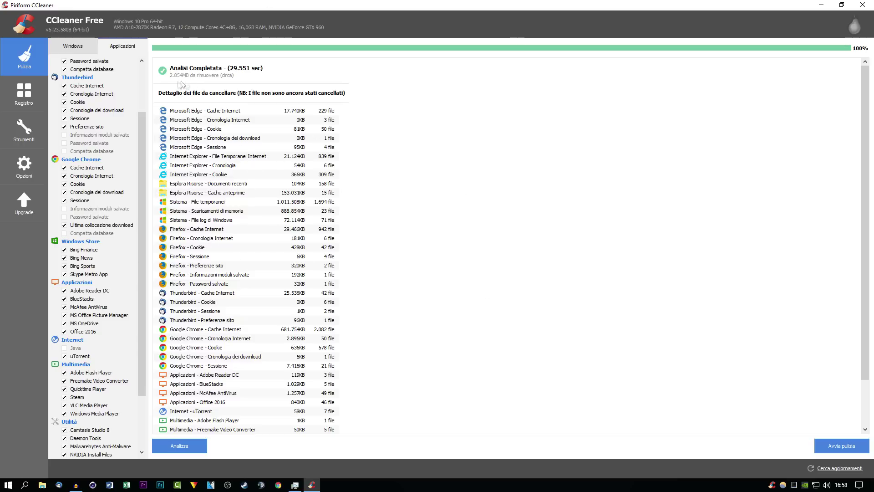
pyautogui.scroll(-3, 376, 106)
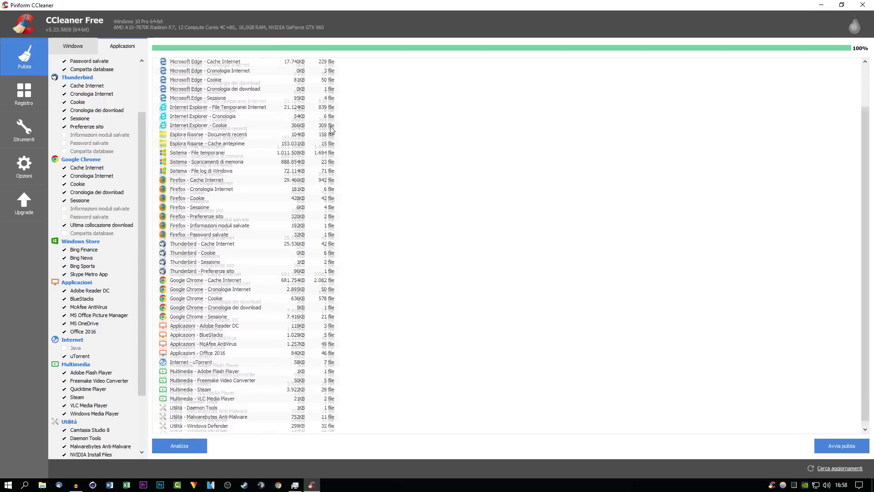
pyautogui.scroll(3, 342, 342)
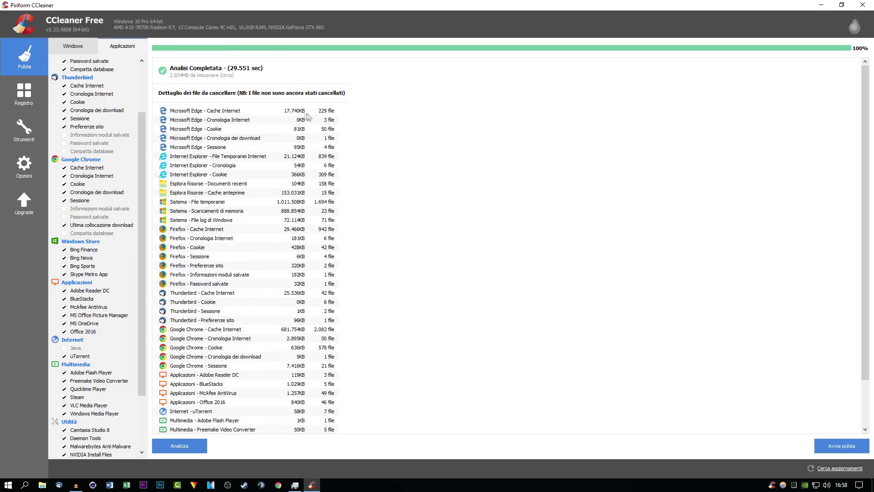
pyautogui.scroll(-3, 307, 118)
pyautogui.scroll(3, 291, 214)
pyautogui.scroll(-3, 269, 194)
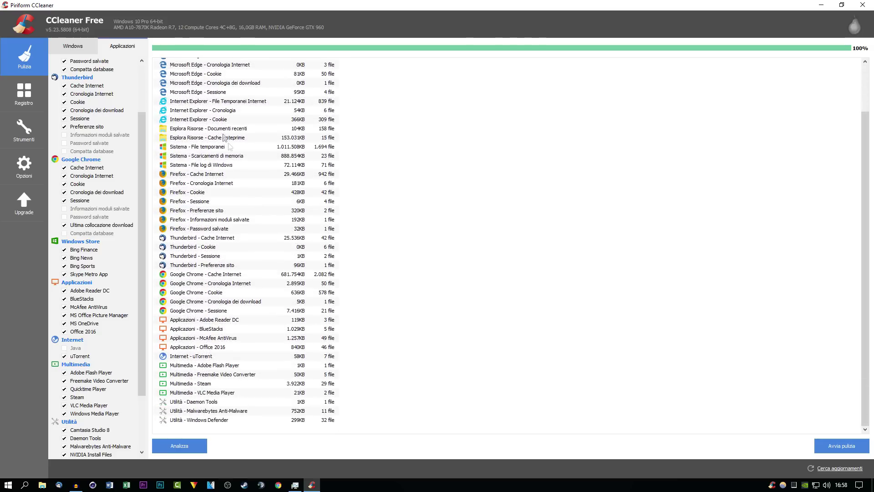
pyautogui.scroll(3, 209, 269)
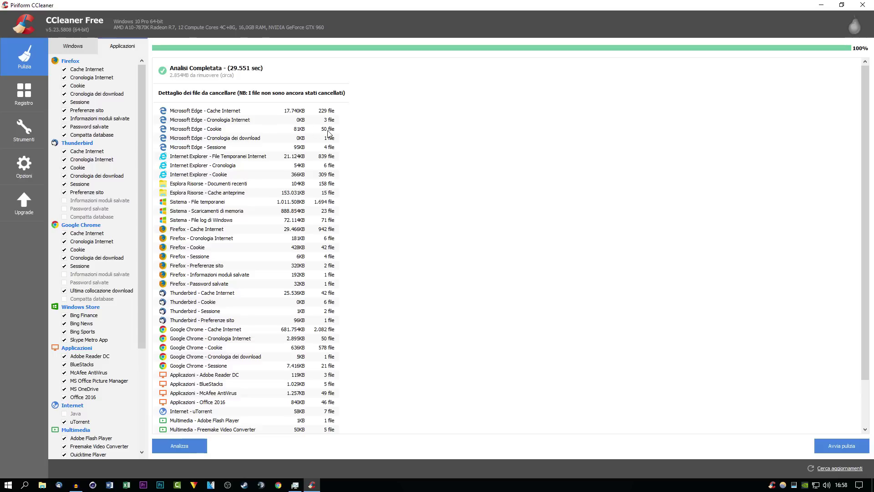
# Run the cleaning, enabling "Non mostrare più questo messaggio" and confirming the permanent deletion of the files.
pyautogui.click(842, 446)
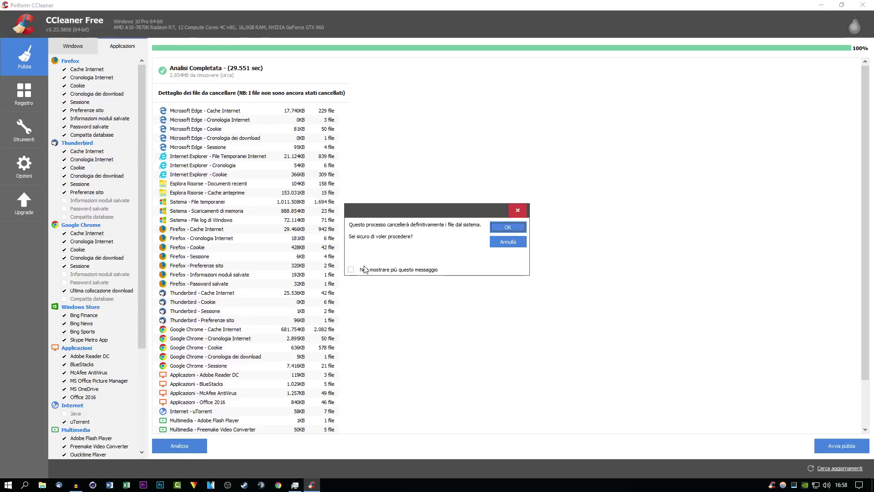
pyautogui.click(365, 271)
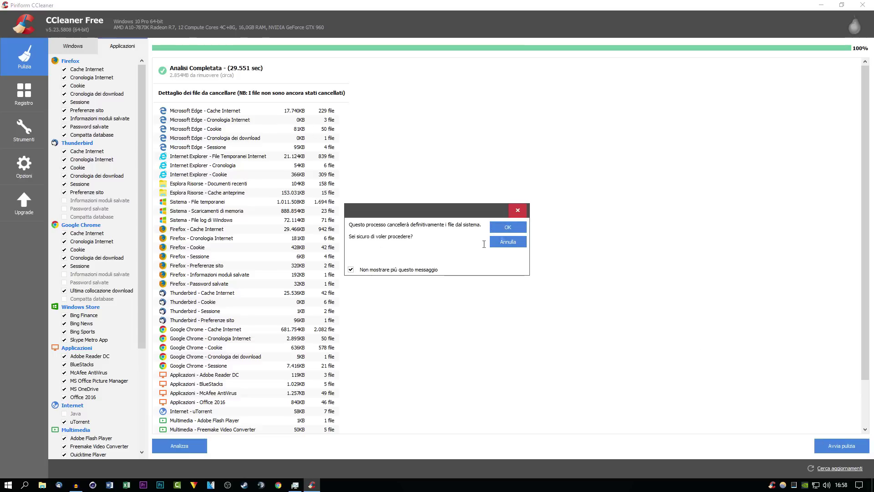
pyautogui.click(518, 227)
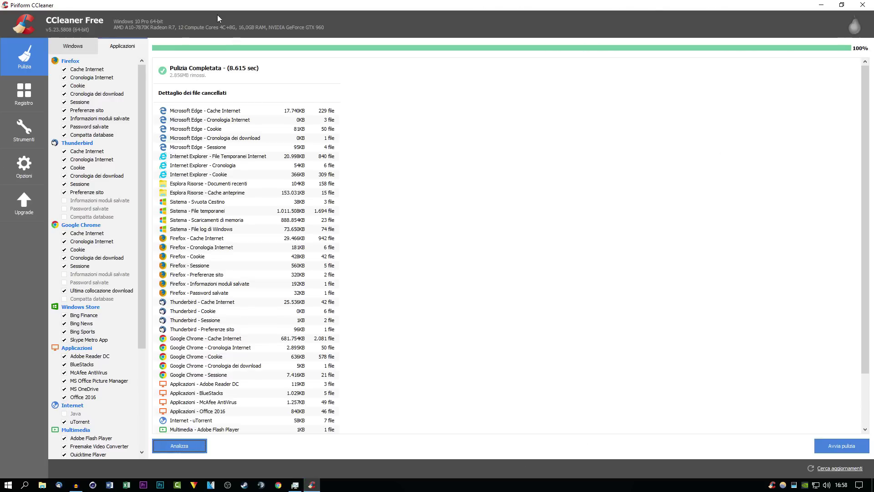
# Scan the registry for problems with all categories included and review the list of issues.
pyautogui.click(24, 93)
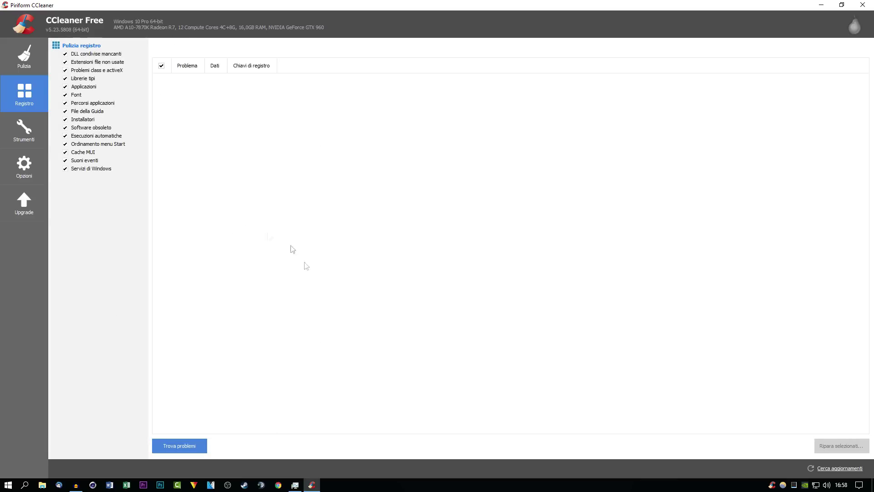
pyautogui.click(192, 447)
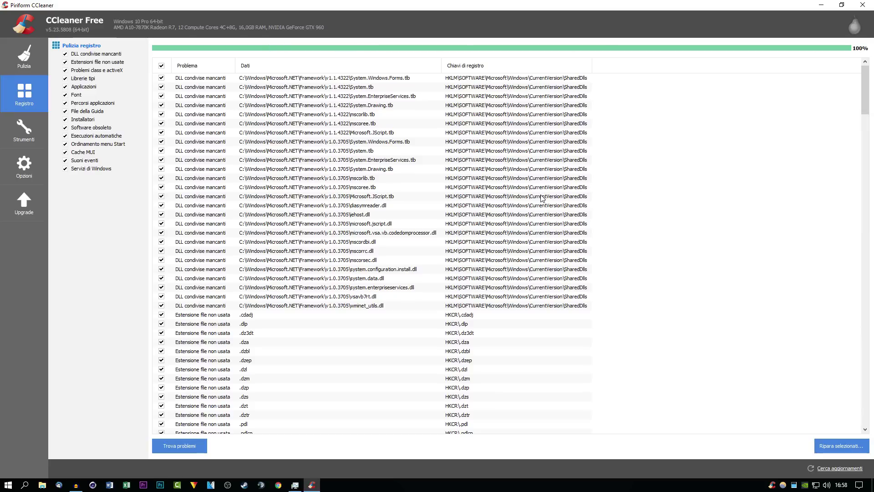
pyautogui.scroll(-10, 524, 191)
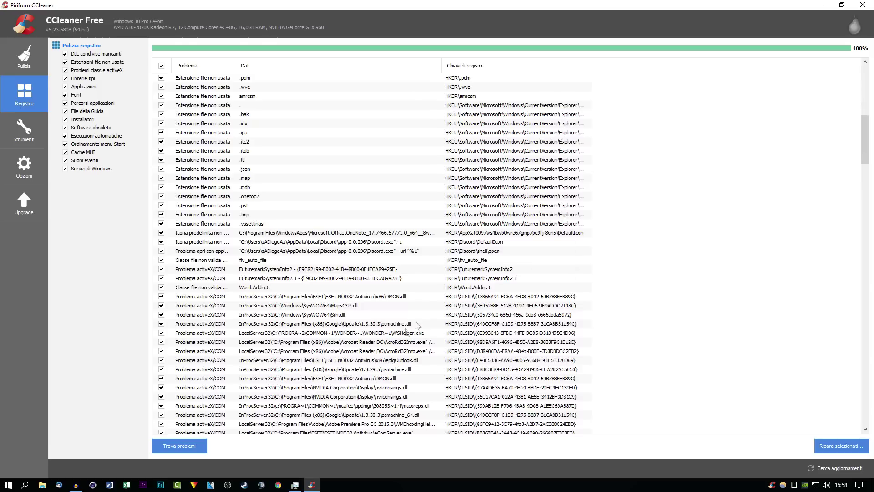
pyautogui.scroll(10, 409, 187)
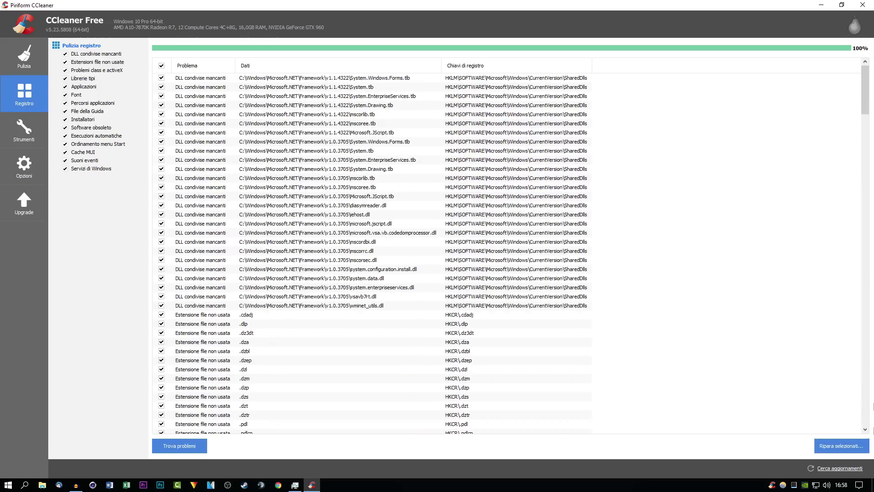
# Repair all selected registry problems at once without making a backup, and close the repair dialog.
pyautogui.click(840, 447)
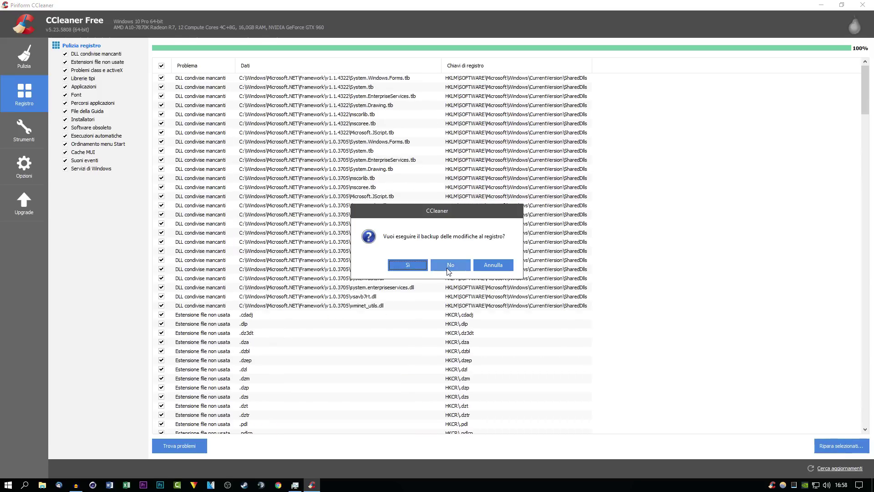
pyautogui.click(431, 266)
pyautogui.click(445, 286)
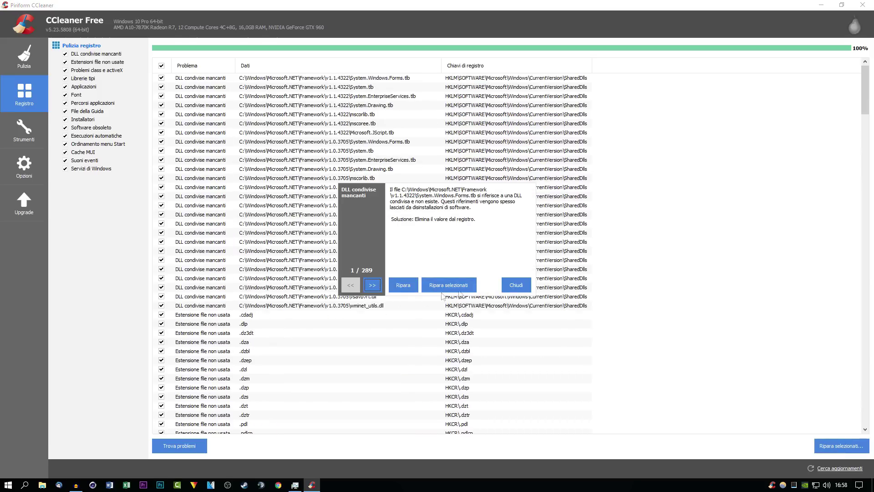
pyautogui.click(516, 284)
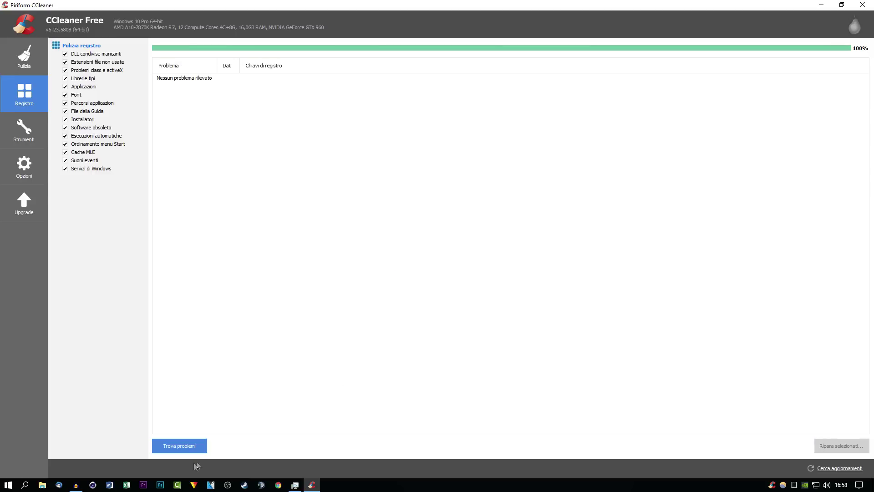
# Rescan the registry and repair all remaining problems without a backup, finishing with one more scan.
pyautogui.click(203, 445)
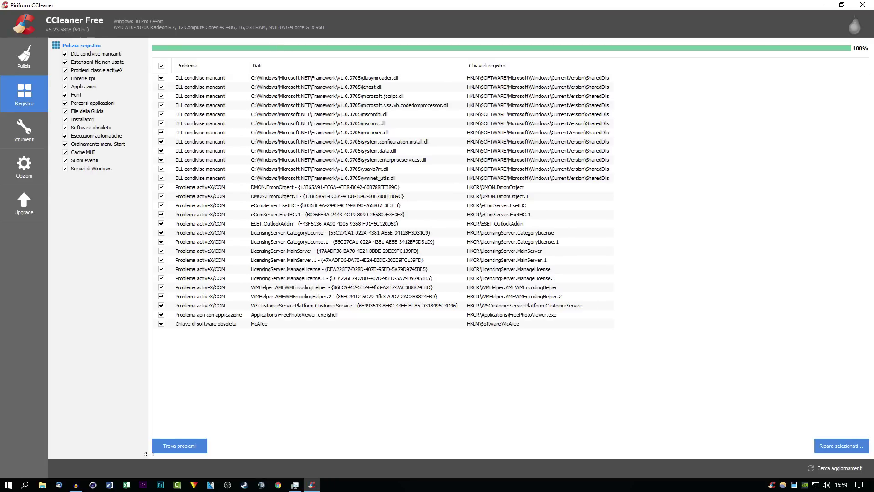
pyautogui.click(844, 447)
pyautogui.click(445, 266)
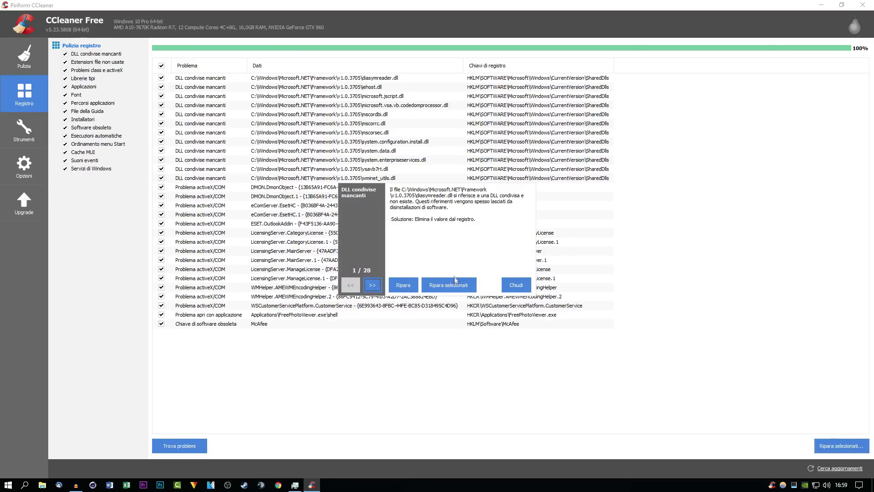
pyautogui.click(455, 287)
pyautogui.click(516, 286)
pyautogui.click(178, 445)
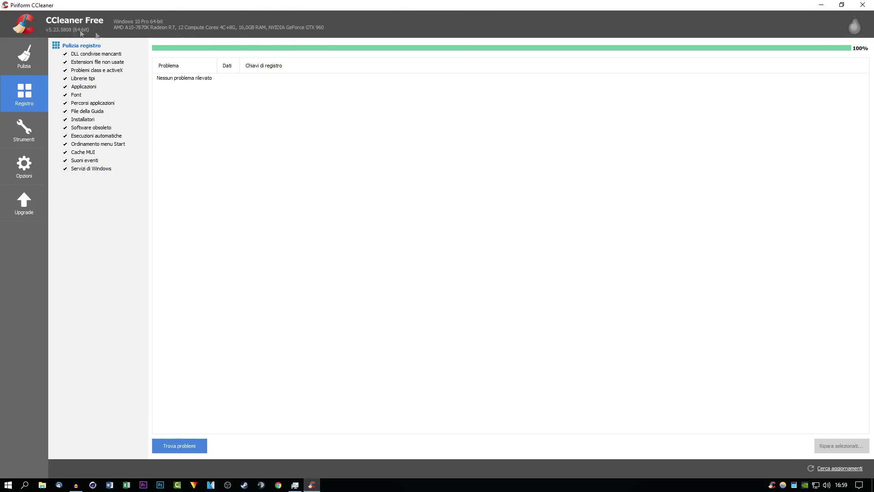
# Look through the whole list of installed programs in the uninstall tool.
pyautogui.click(23, 137)
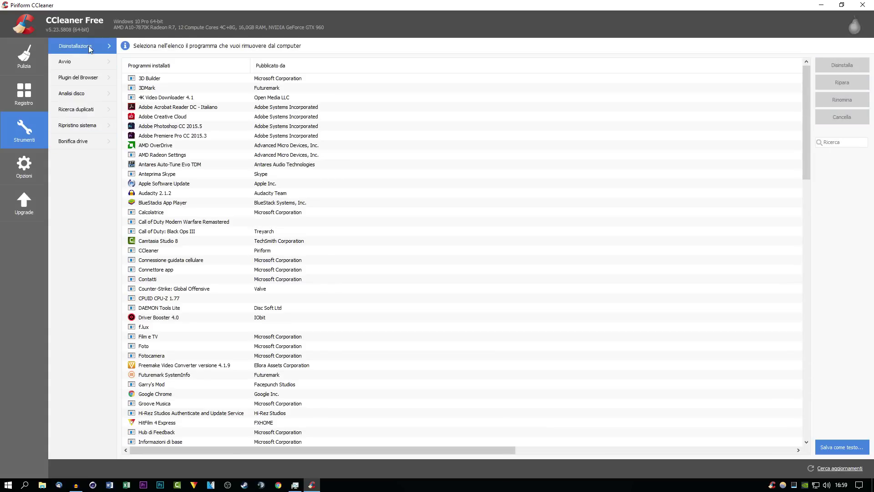
pyautogui.scroll(-20, 231, 138)
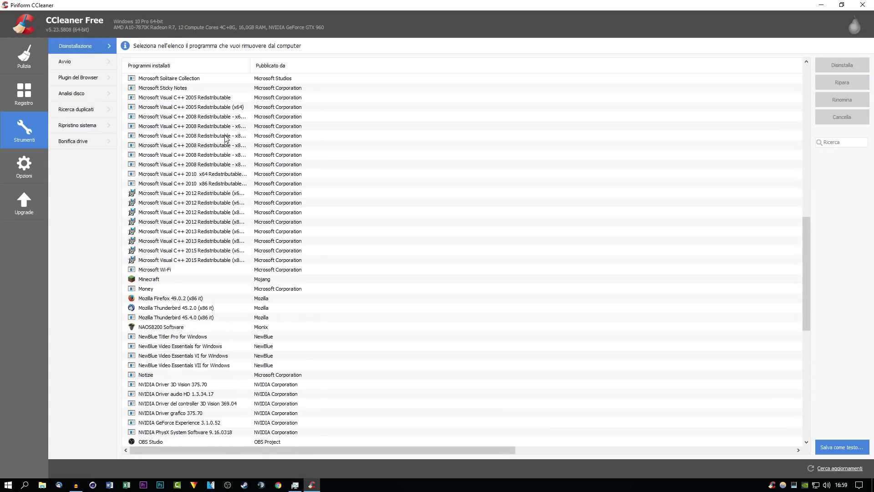
pyautogui.scroll(-3, 231, 138)
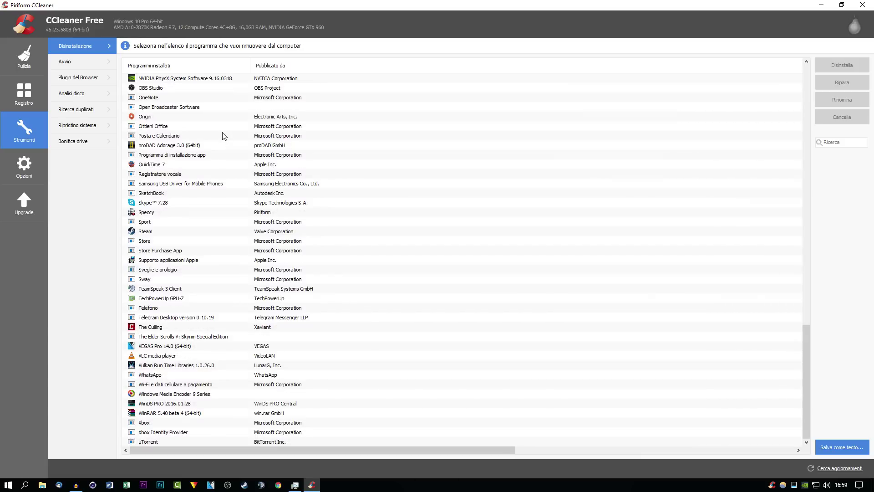
pyautogui.scroll(12, 154, 325)
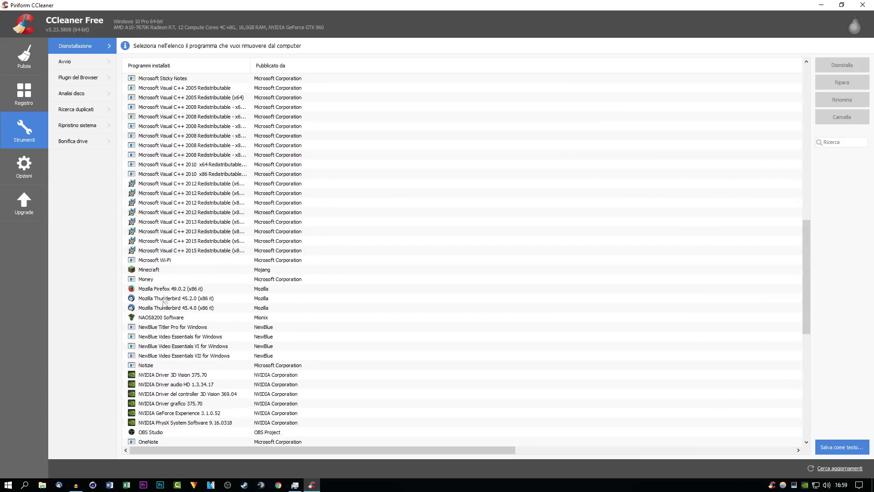
pyautogui.scroll(20, 164, 310)
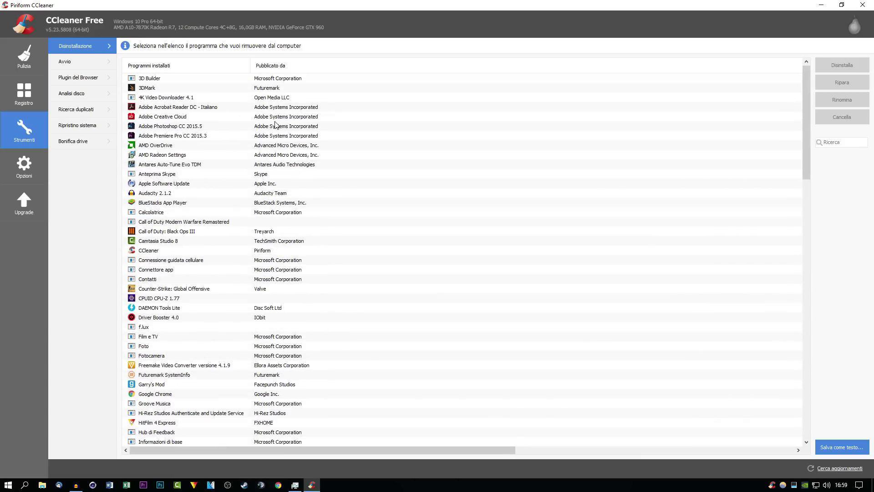
# Disable the OneDrive uninstall RunOnce entry and "CCleaner Monitoring" in the Windows startup list.
pyautogui.click(72, 62)
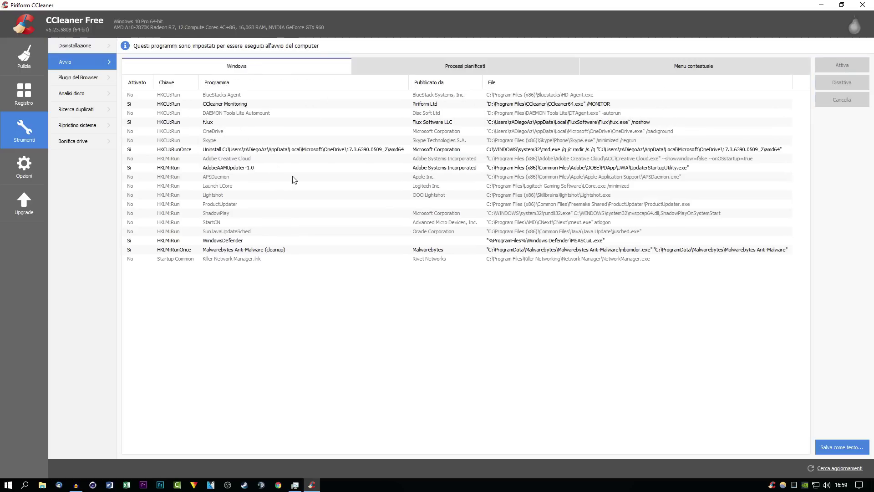
pyautogui.click(248, 151)
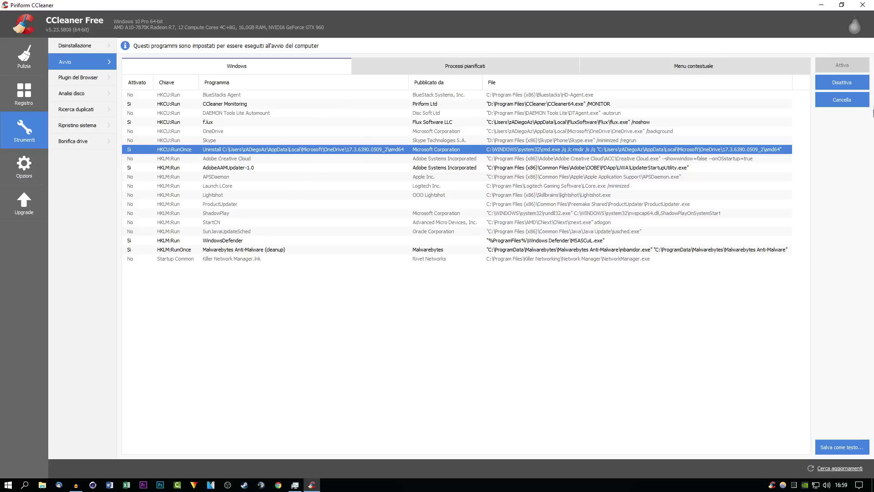
pyautogui.click(845, 84)
pyautogui.click(245, 104)
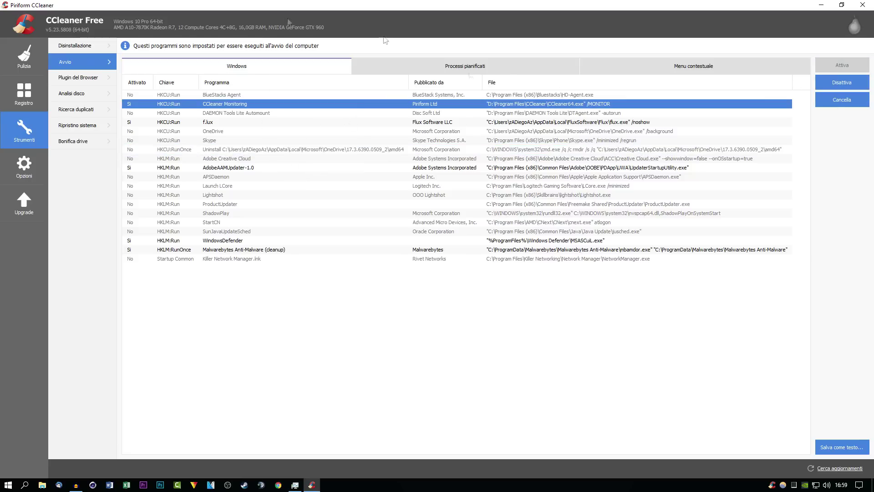
pyautogui.click(842, 83)
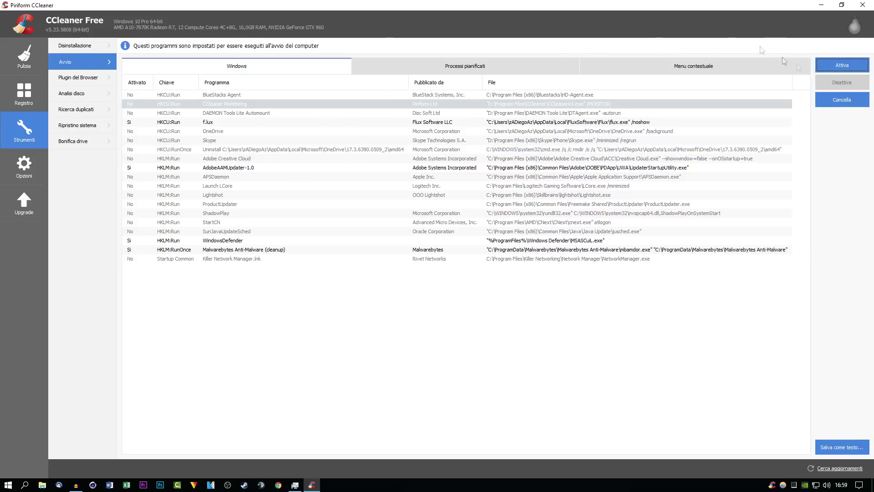
# Disable the WindowsDefender, "Malwarebytes Anti-Malware (cleanup)" and AdobeAAMUpdater-1.0 entries in the Windows startup list.
pyautogui.click(241, 241)
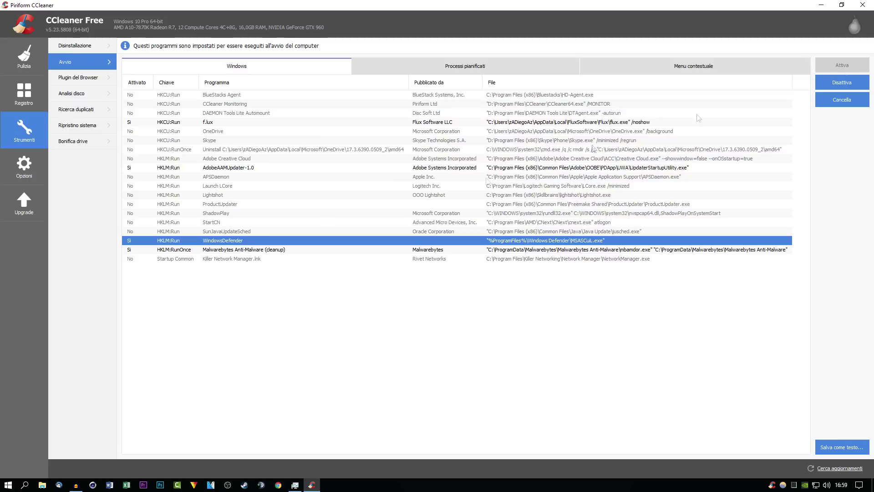
pyautogui.click(842, 83)
pyautogui.click(296, 250)
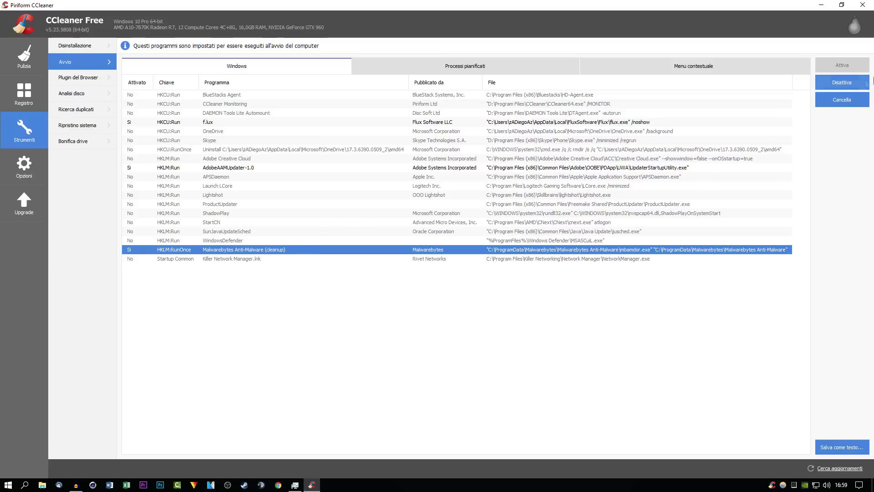
pyautogui.click(851, 80)
pyautogui.click(320, 166)
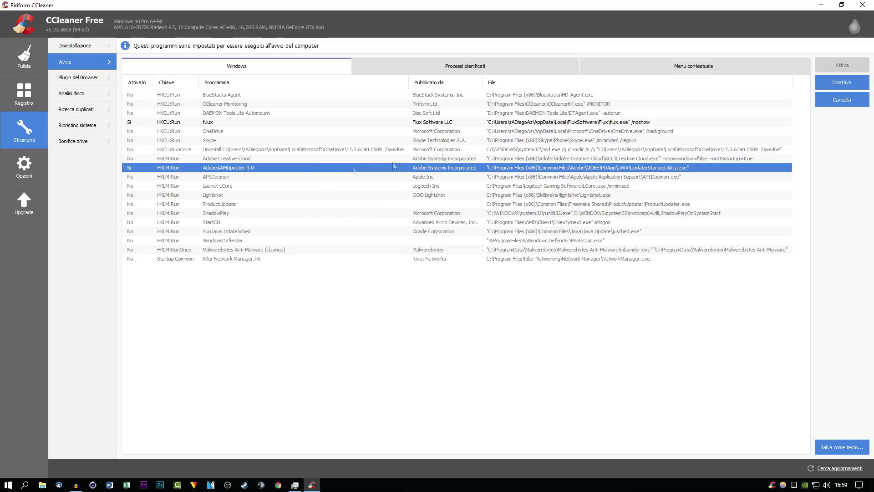
pyautogui.click(835, 84)
pyautogui.click(372, 353)
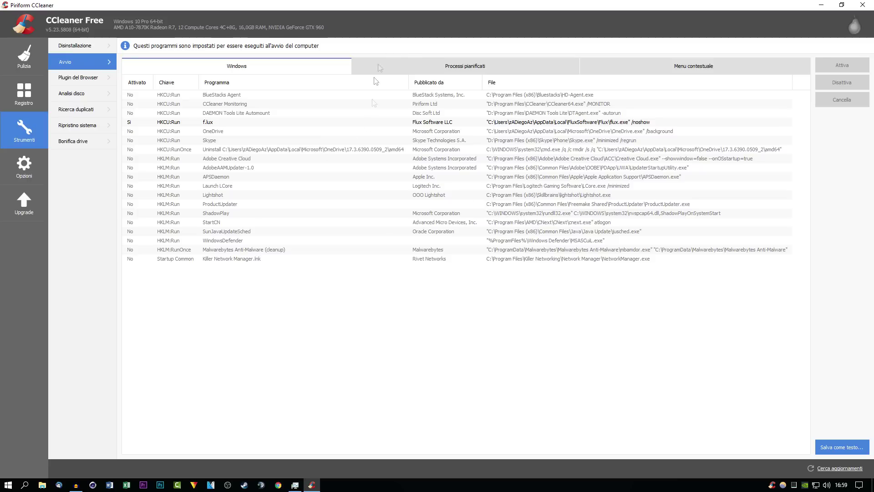
# Disable every scheduled task, from "Adobe Acrobat Update Task" through "update-sys".
pyautogui.click(412, 69)
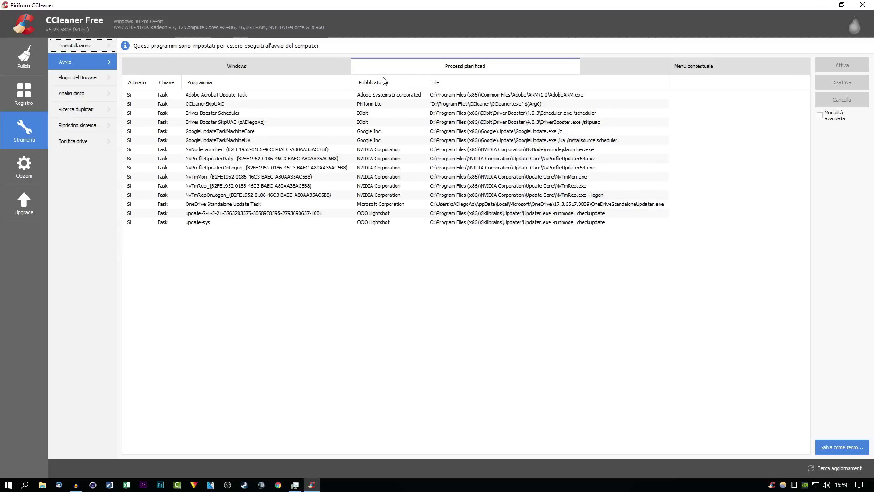
pyautogui.click(259, 96)
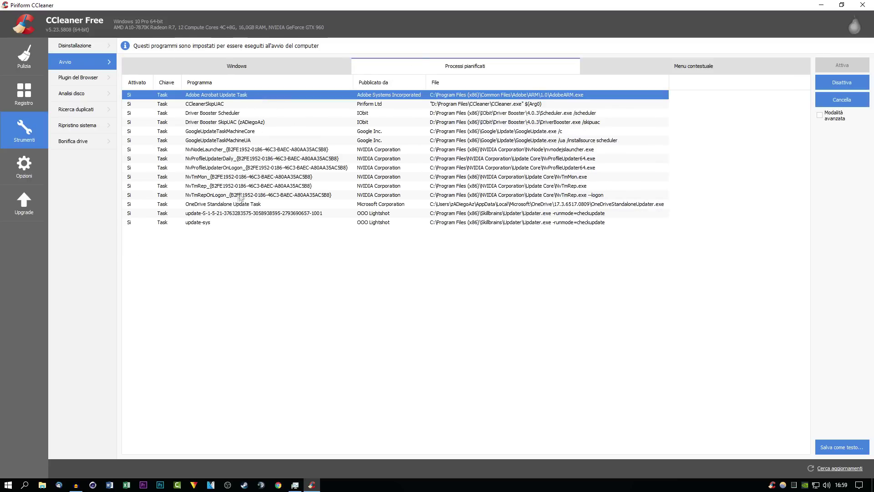
pyautogui.keyDown('shift'); pyautogui.click(206, 223); pyautogui.keyUp('shift')
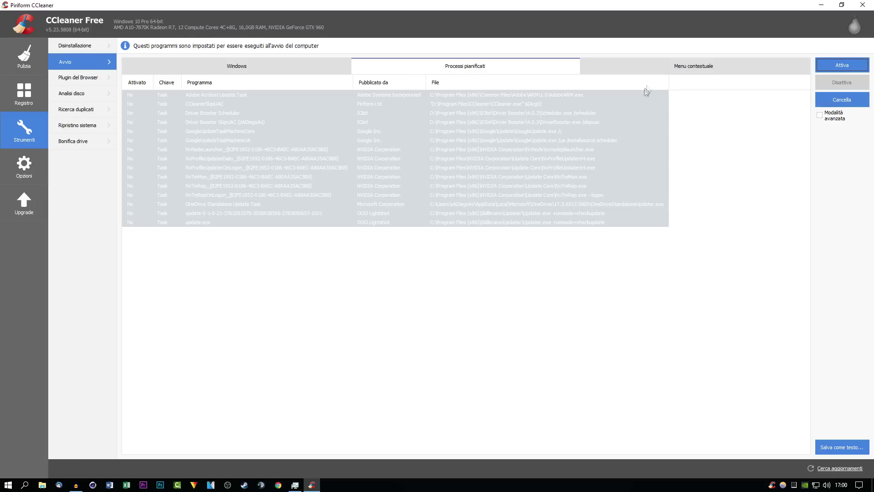
# Disable the Folder entries MBAMShlExt and AccExt and the File entry MBAMShlExt among the context menu items.
pyautogui.click(672, 63)
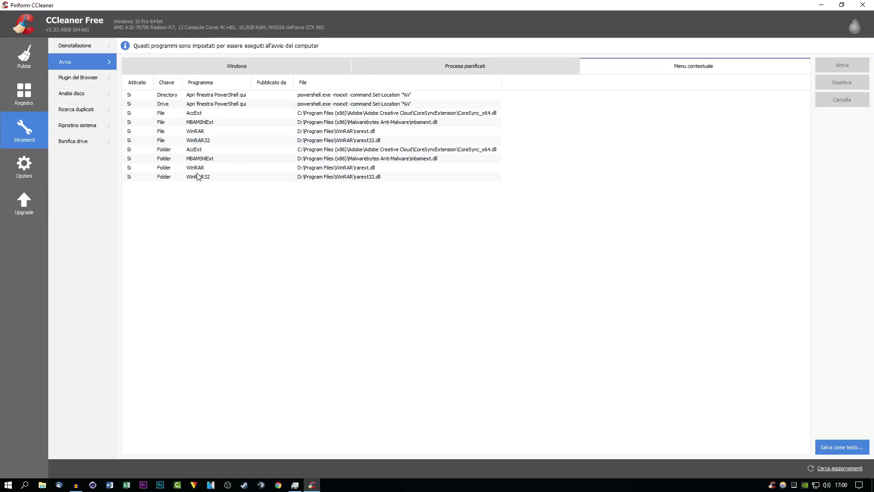
pyautogui.click(203, 159)
pyautogui.click(837, 84)
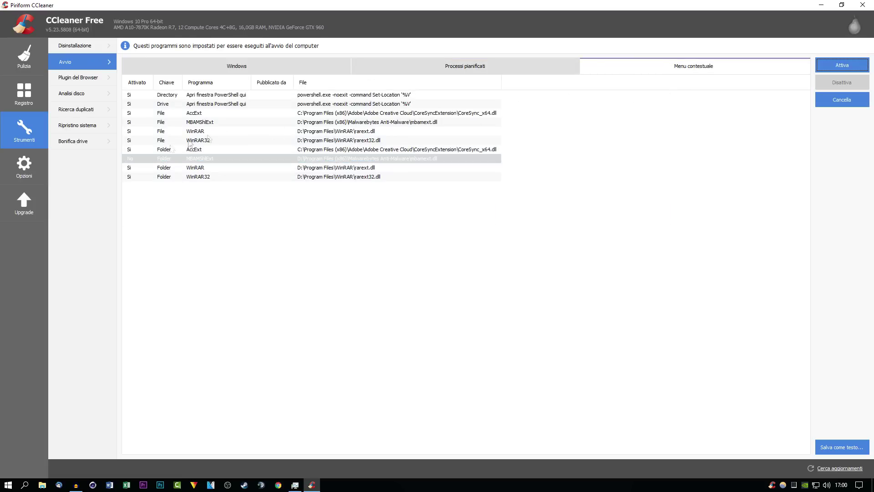
pyautogui.click(209, 151)
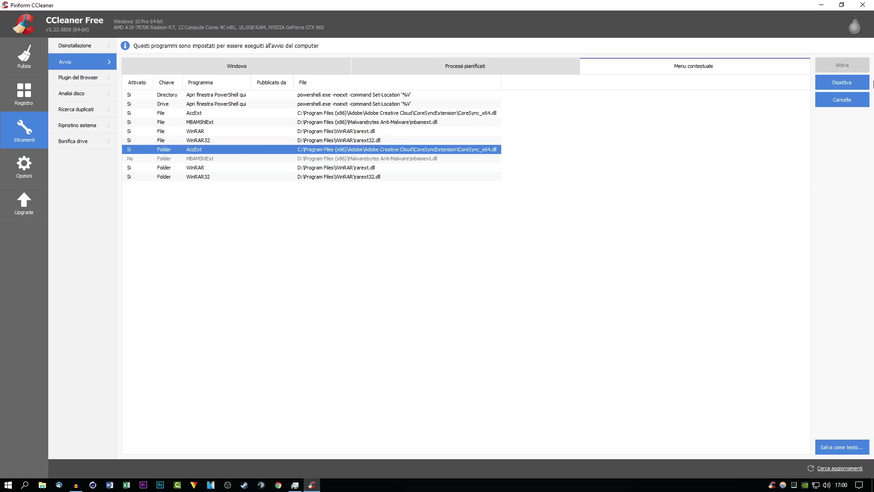
pyautogui.click(819, 87)
pyautogui.click(218, 123)
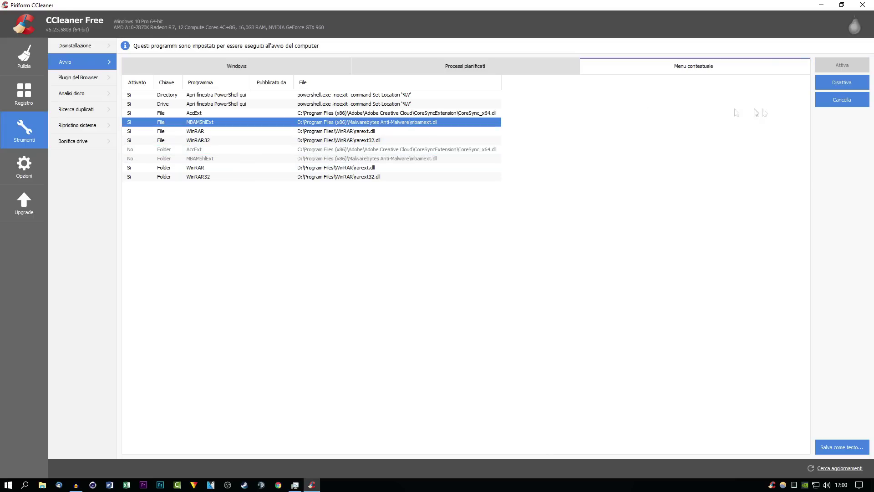
pyautogui.click(842, 82)
# Try to disable the Drive entry "Apri finestra PowerShell qui", and disable the File entry AccExt in the context menu list.
pyautogui.doubleClick(245, 104)
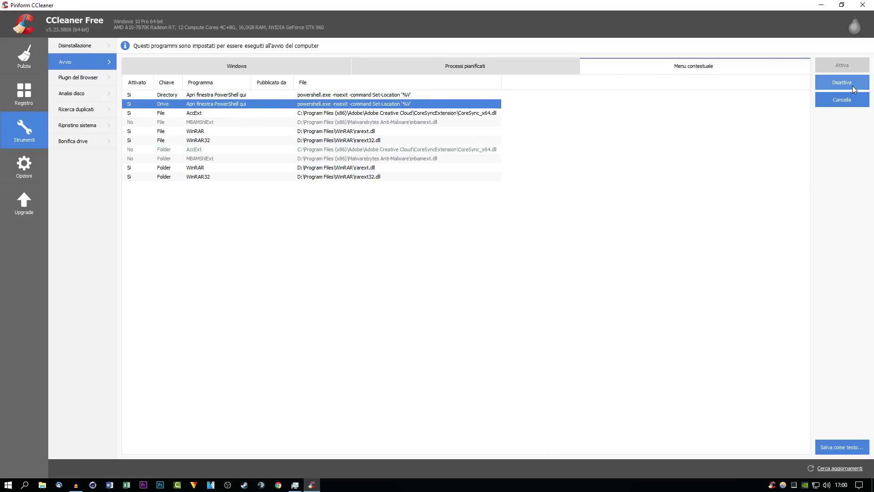
pyautogui.click(512, 269)
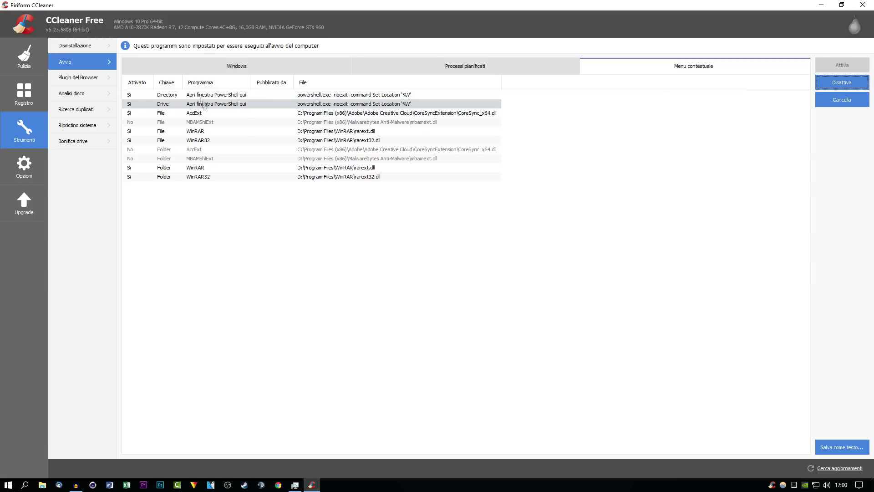
pyautogui.click(203, 115)
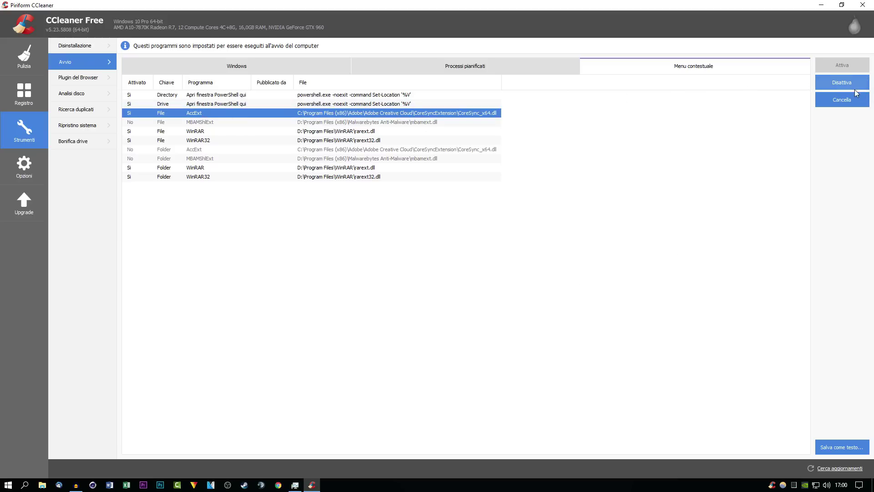
pyautogui.click(842, 82)
# Try to permanently delete the Drive entry "Apri finestra PowerShell qui" from the context menu list.
pyautogui.click(290, 104)
pyautogui.click(822, 99)
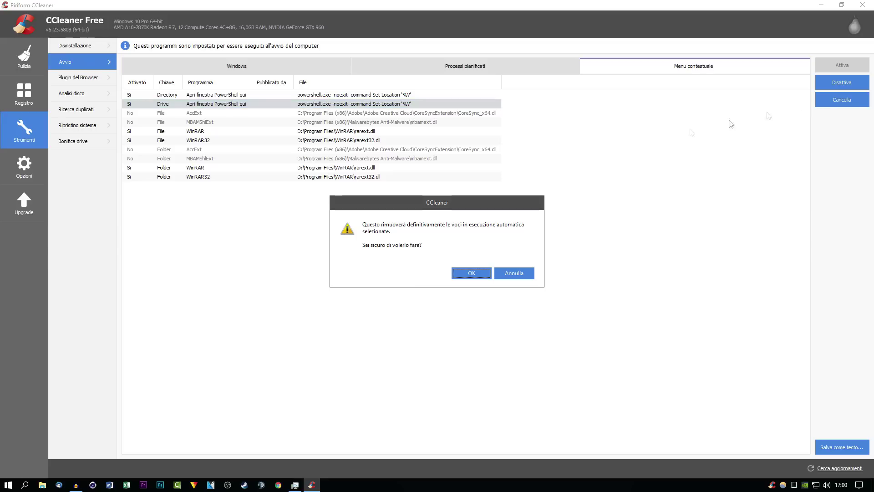
pyautogui.click(464, 274)
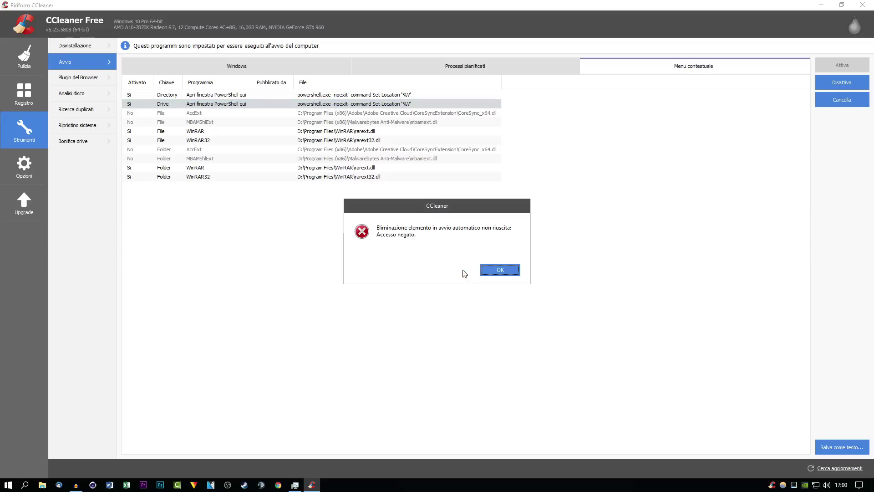
pyautogui.click(501, 269)
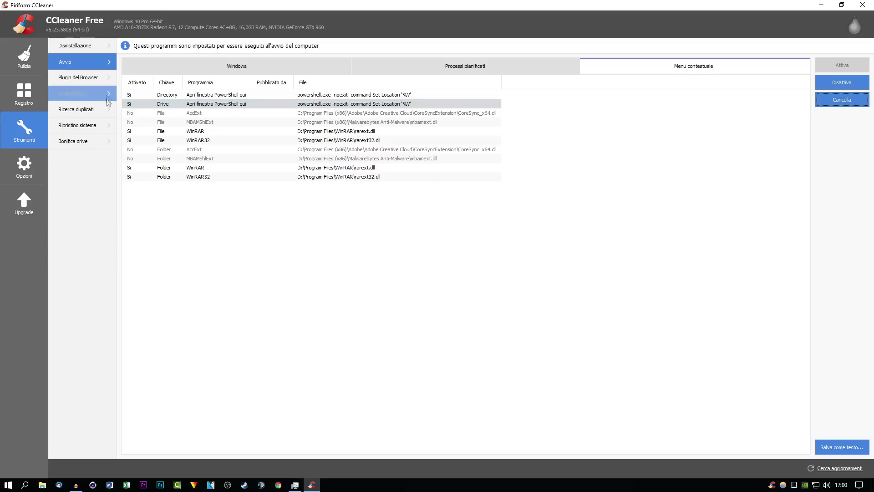
# View the drive wiping options and close CCleaner.
pyautogui.click(91, 139)
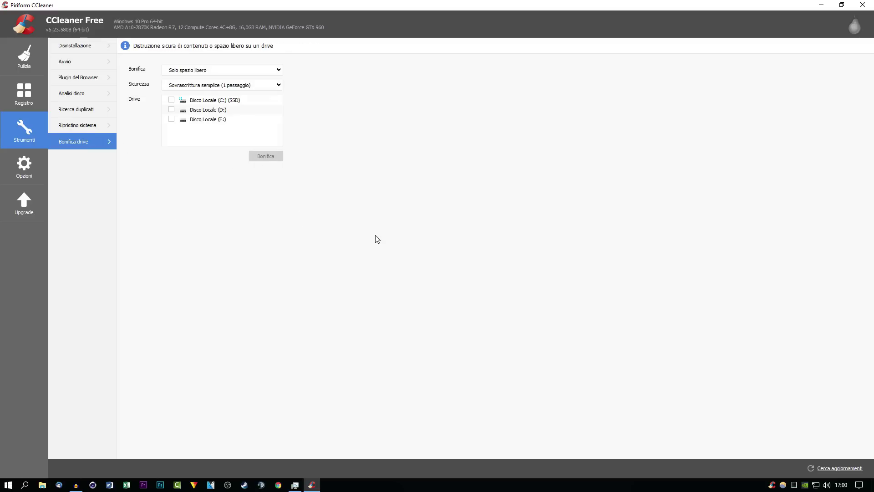
pyautogui.click(863, 5)
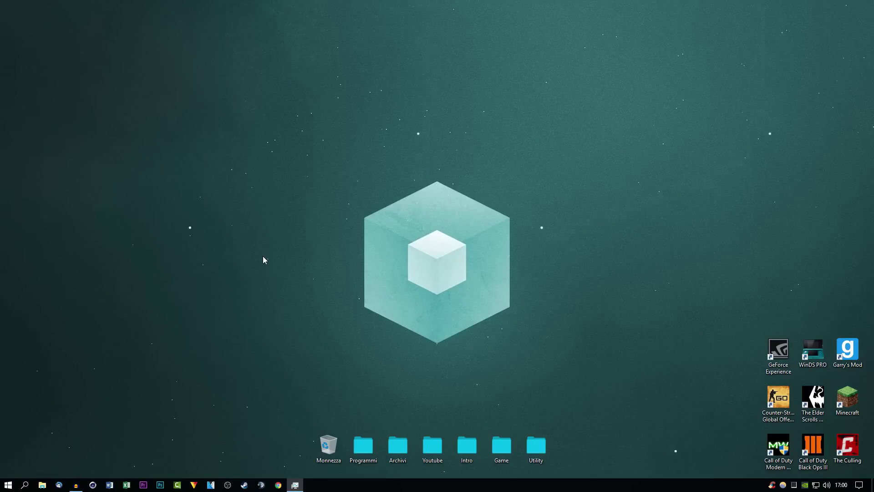
# Try to launch Malwarebytes Anti-Malware from a Windows search for "mal", allowing it to make changes to the device.
pyautogui.click(25, 485)
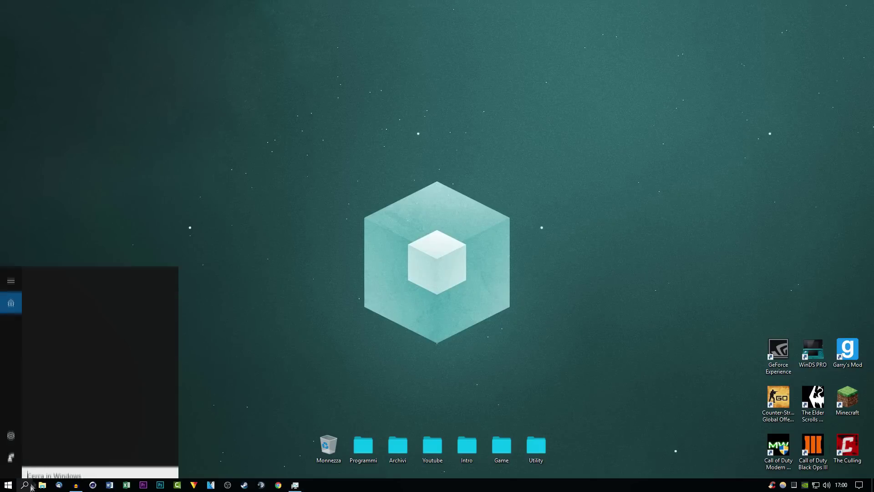
pyautogui.write('mal')
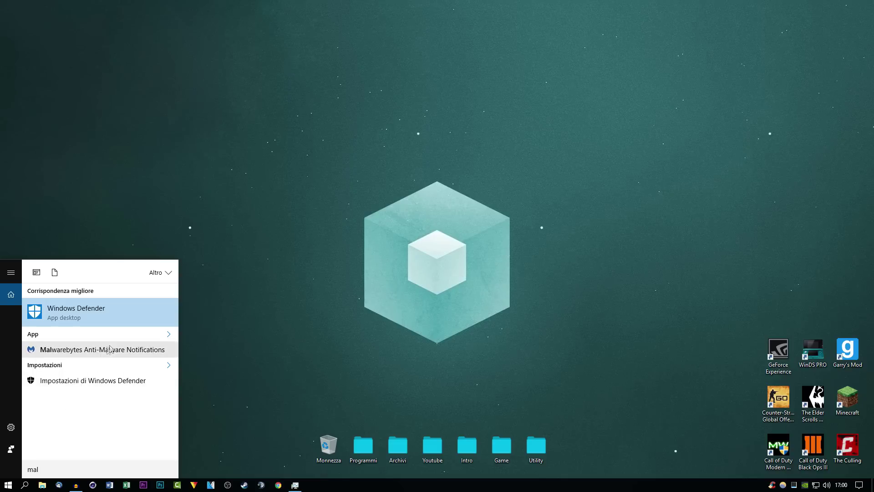
pyautogui.click(103, 350)
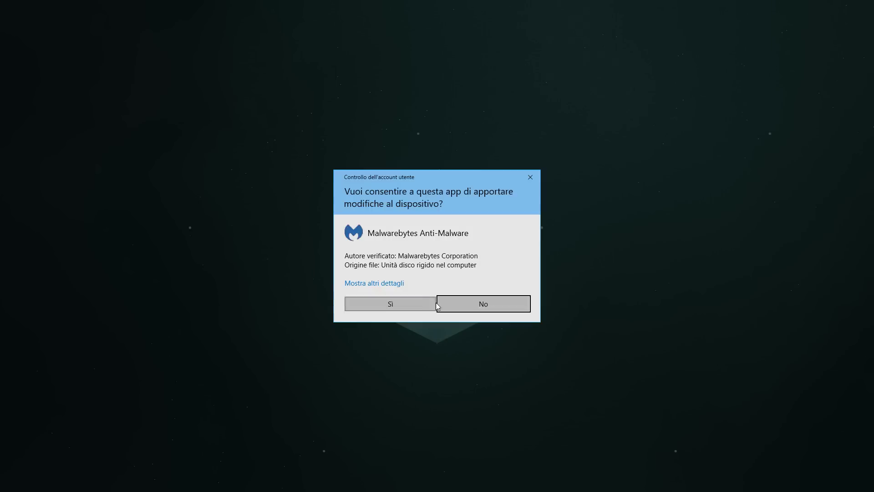
pyautogui.click(429, 304)
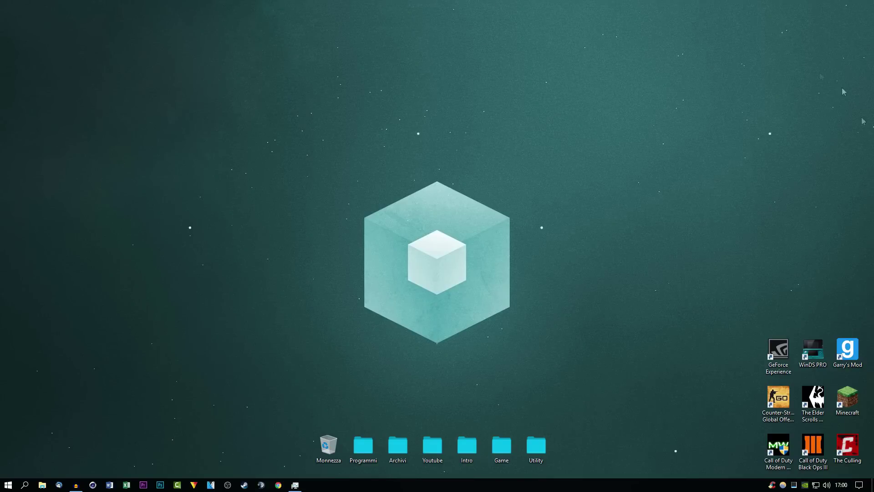
# Quit the CCleaner background process, and launch Malwarebytes Anti-Malware again by searching Windows for "mal" and allowing changes to the device.
pyautogui.rightClick(771, 484)
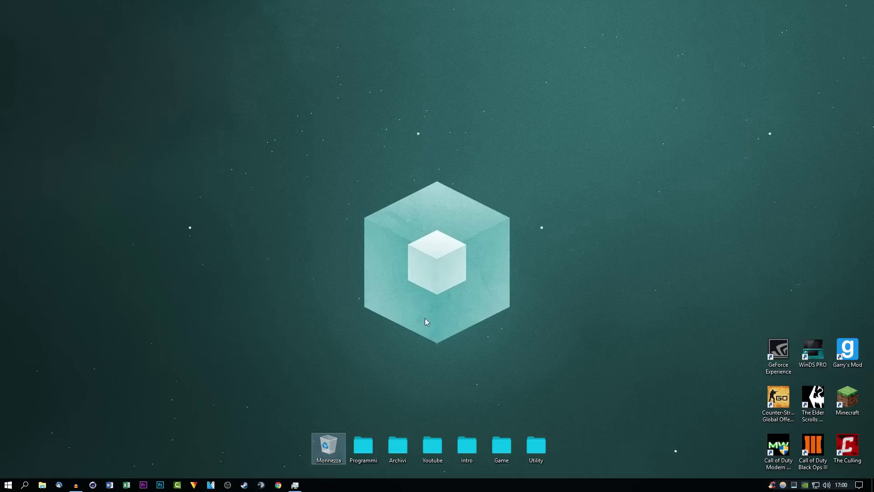
pyautogui.click(32, 488)
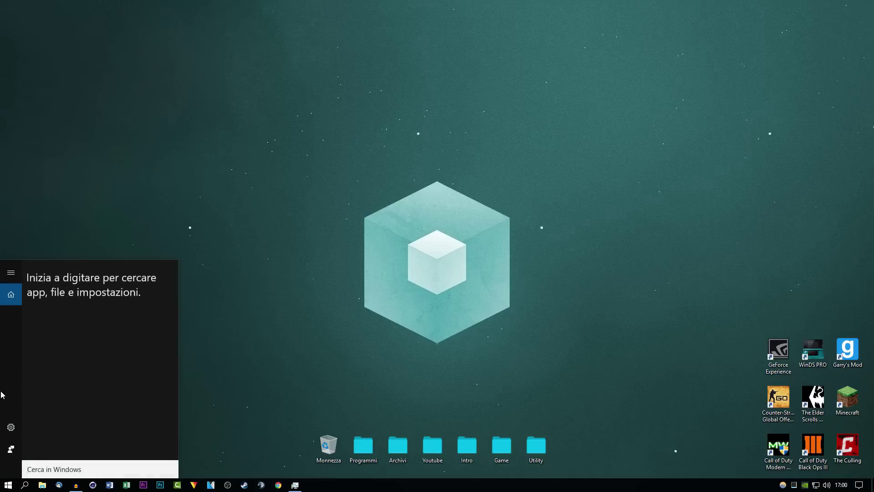
pyautogui.write('mal')
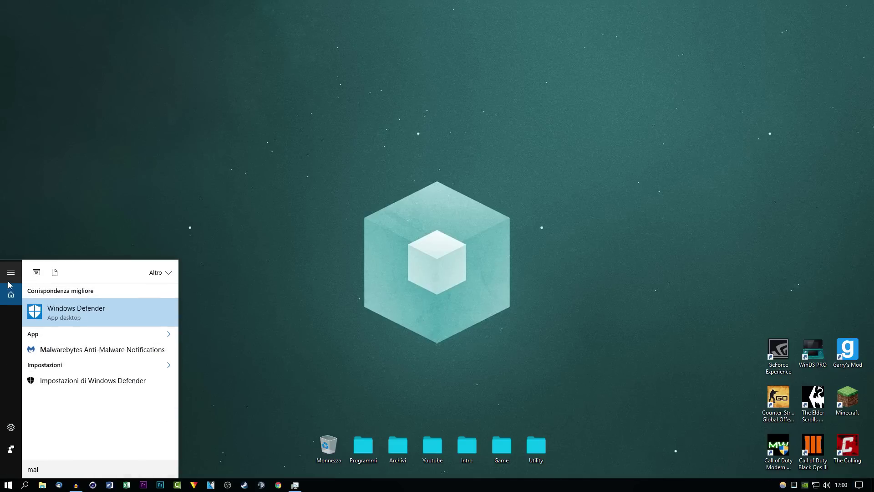
pyautogui.click(78, 353)
pyautogui.click(413, 304)
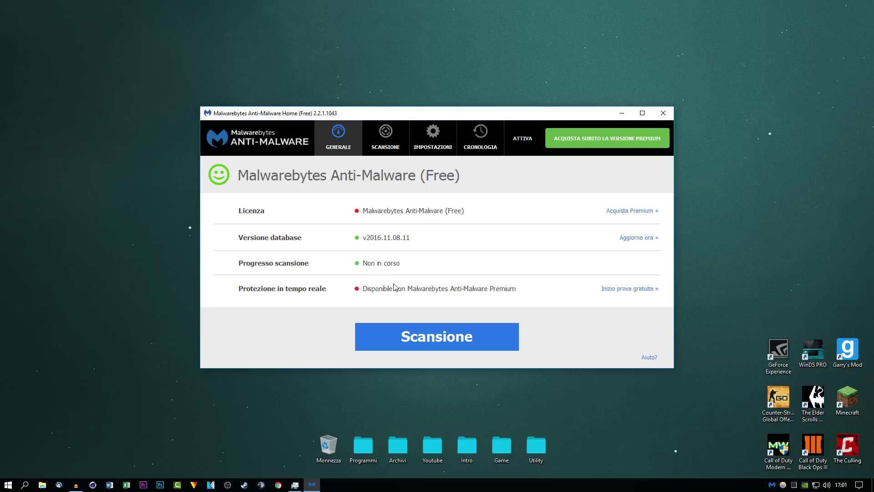
# Configure a custom malware scan (Scansione personalizzata) covering local disks C:, D: and E:.
pyautogui.click(384, 138)
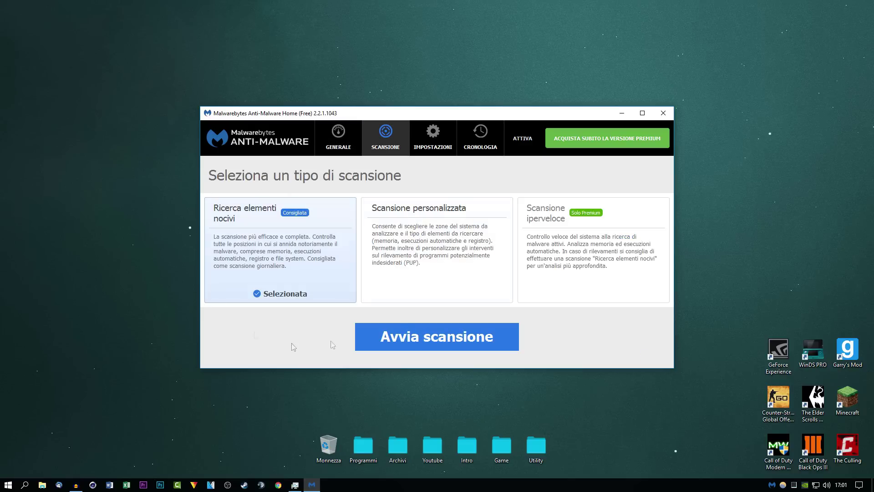
pyautogui.click(410, 273)
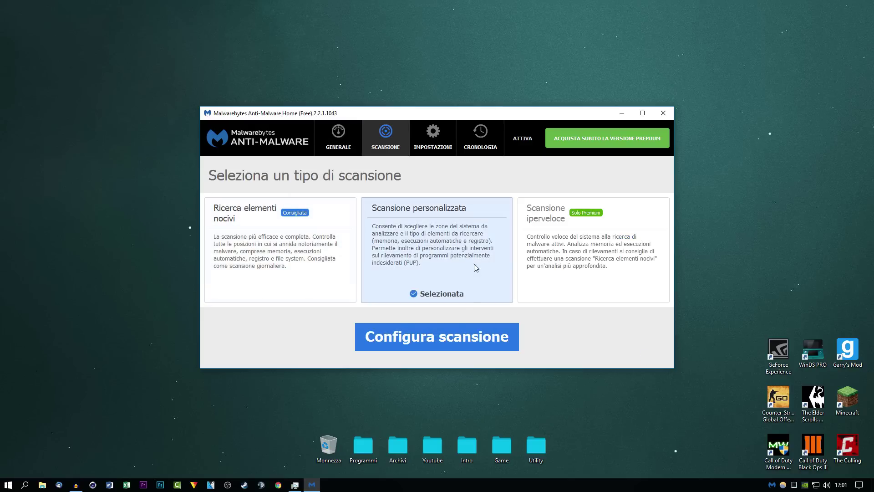
pyautogui.click(442, 348)
pyautogui.click(349, 202)
pyautogui.click(348, 222)
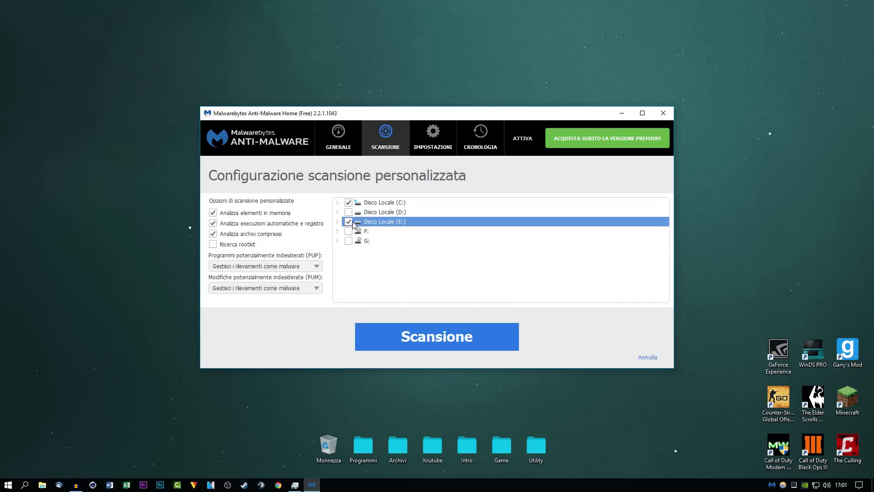
pyautogui.click(356, 213)
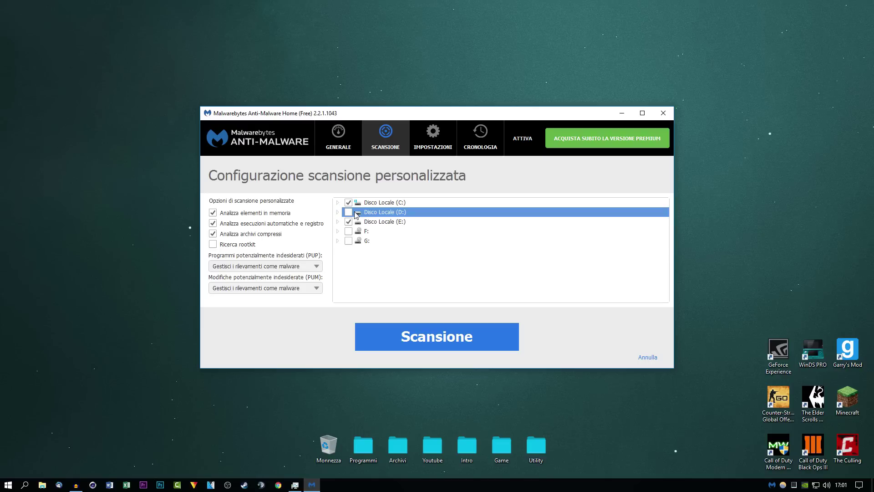
pyautogui.click(349, 212)
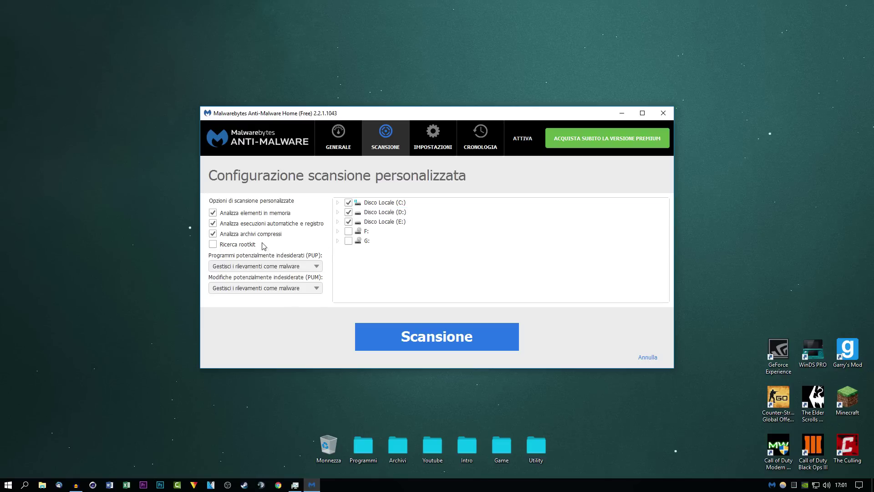
# Start the custom scan with rootkit search enabled and potentially unwanted programs handled as malware.
pyautogui.click(233, 244)
pyautogui.click(295, 270)
pyautogui.click(295, 275)
pyautogui.click(489, 335)
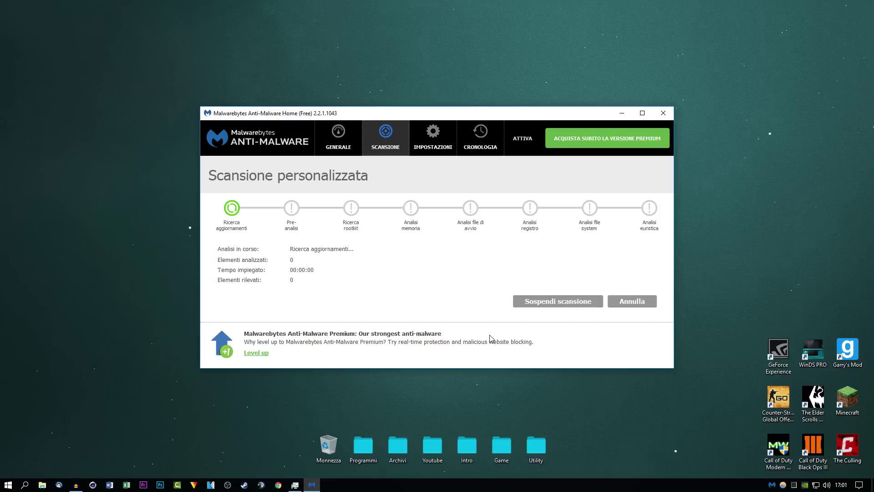